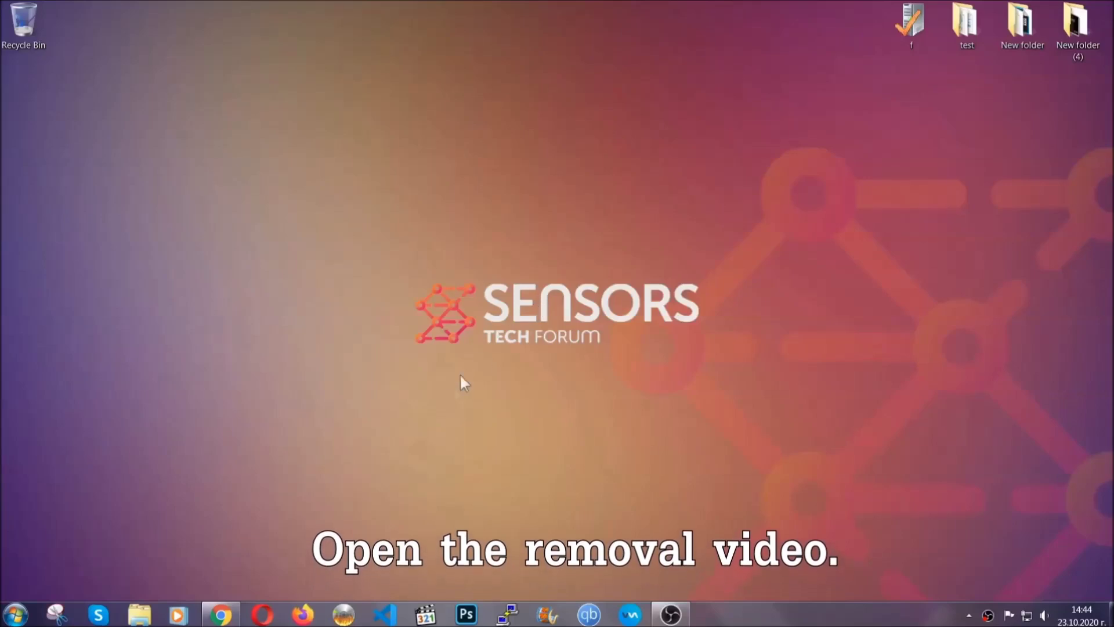
Restore the Chrome window showing the How to Remove a Ransomware Virus video
left_click(222, 614)
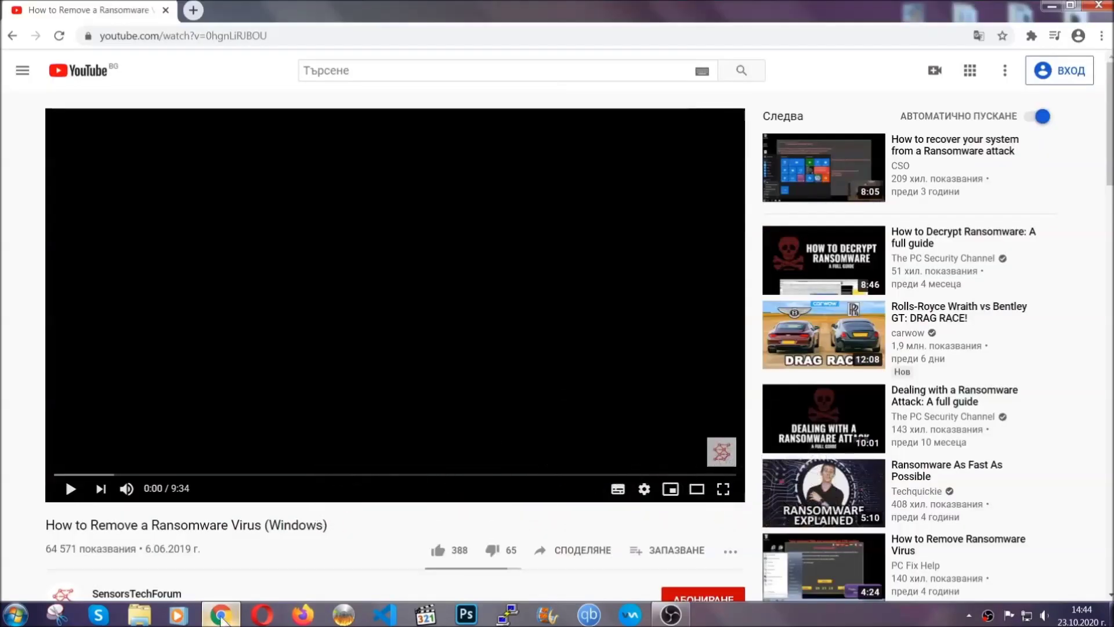
scroll(203, 473, "down", 3)
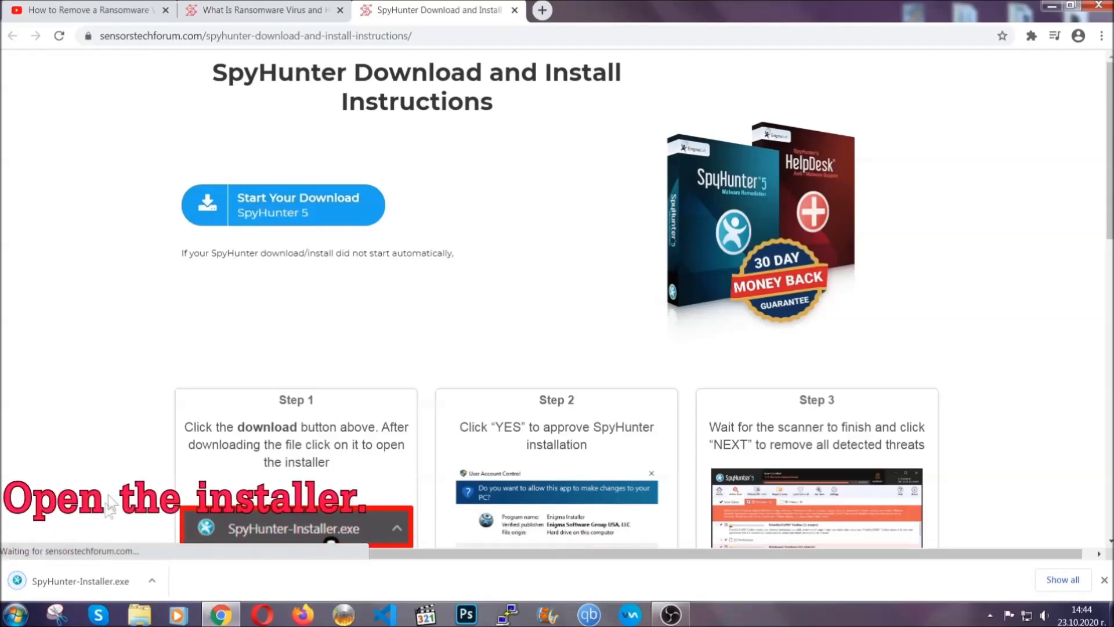
Launch the downloaded SpyHunter installer and pick English as its language
left_click(80, 580)
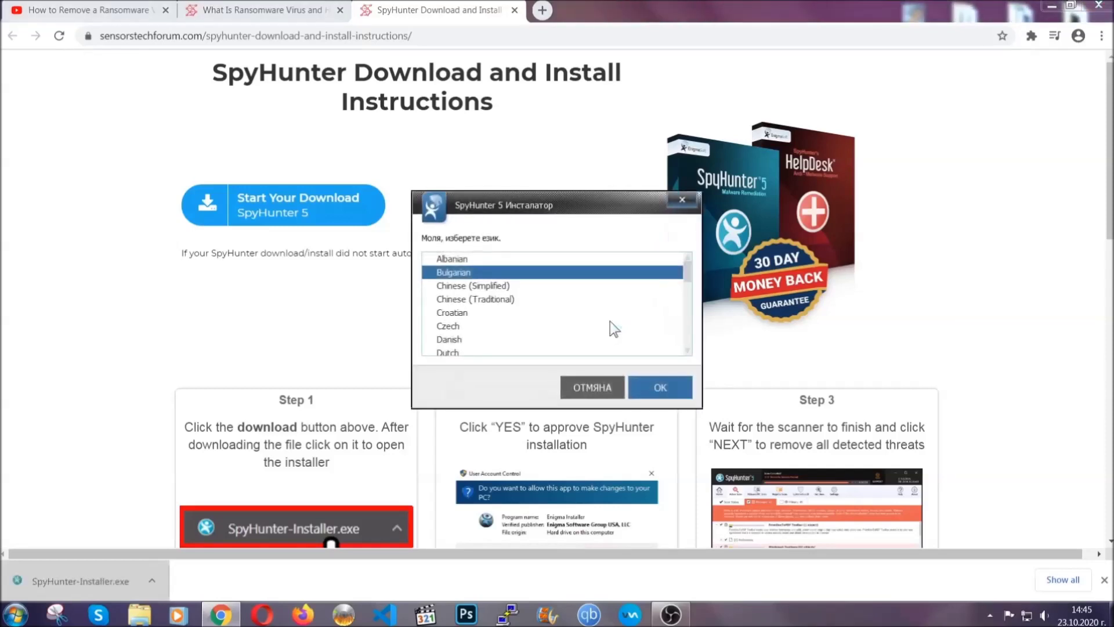
scroll(574, 323, "down", 1)
scroll(548, 320, "down", 1)
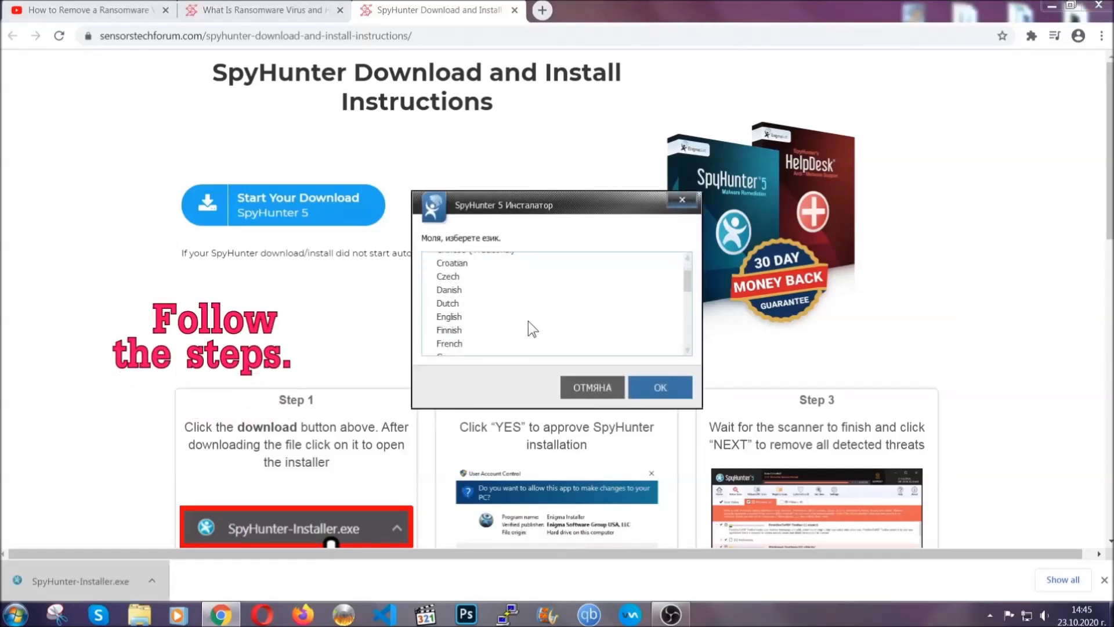
left_click(524, 318)
Confirm English, accept the EULA and Privacy Policy, install SpyHunter 5 and finish
left_click(648, 386)
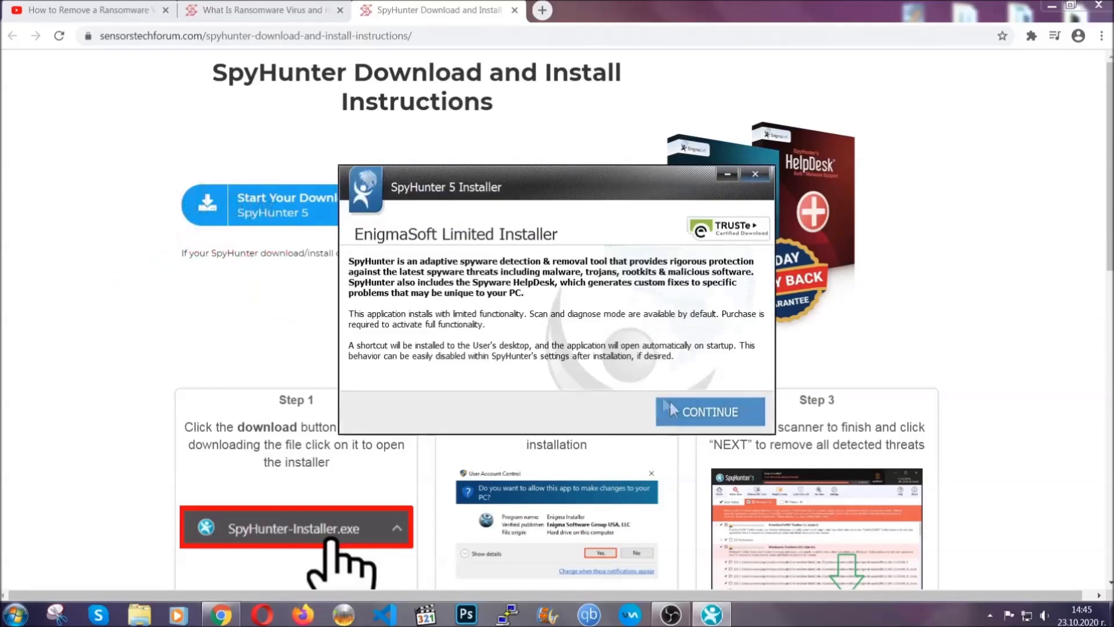
left_click(670, 407)
left_click(641, 376)
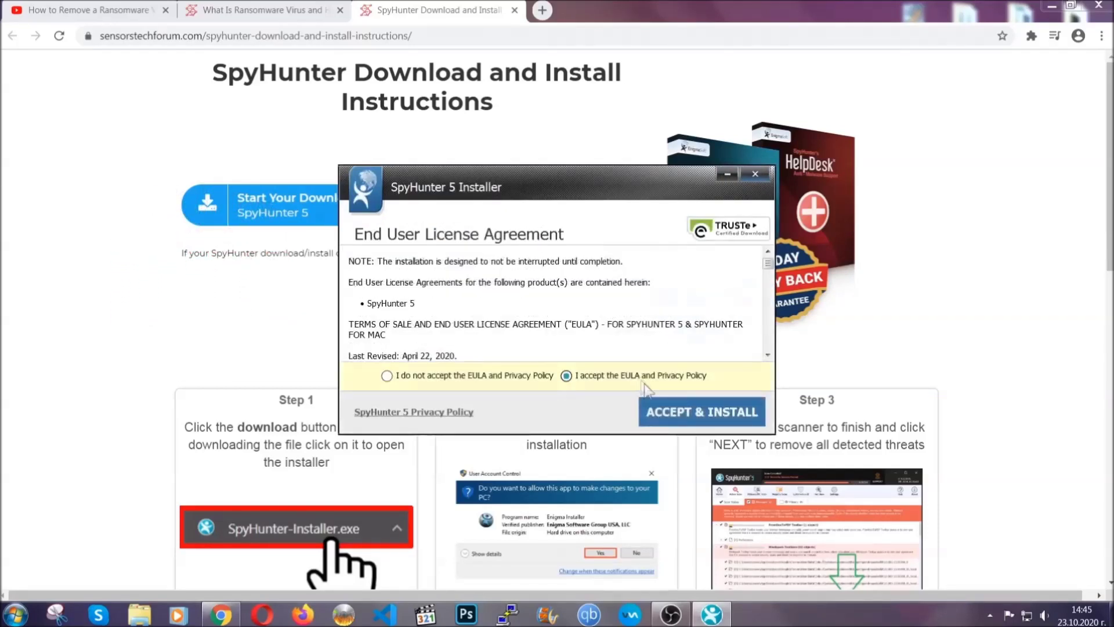
left_click(666, 411)
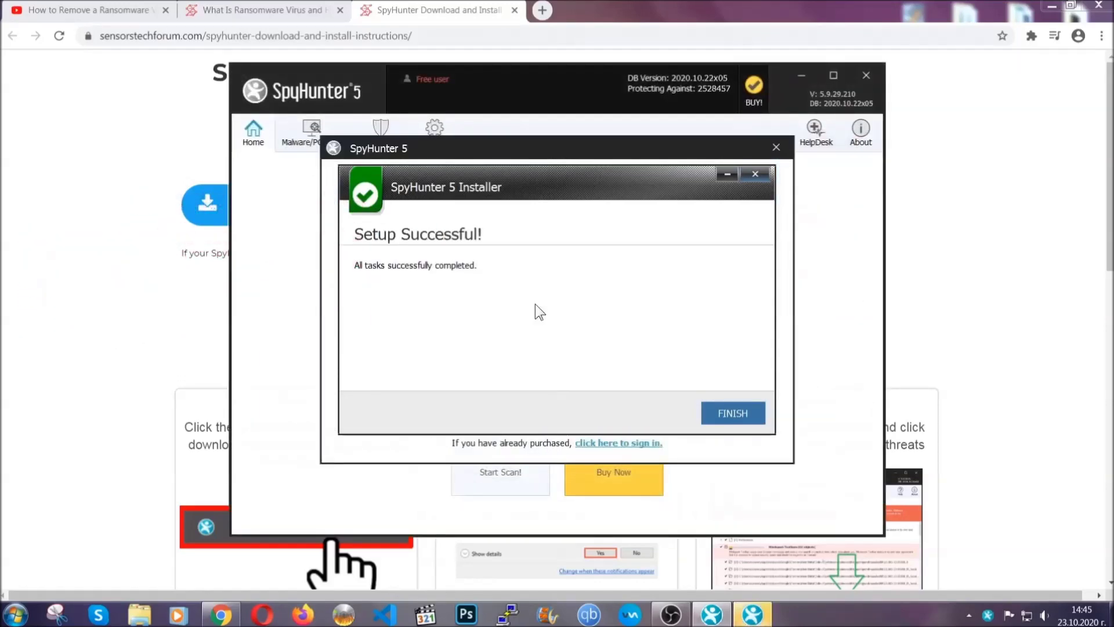
left_click(712, 415)
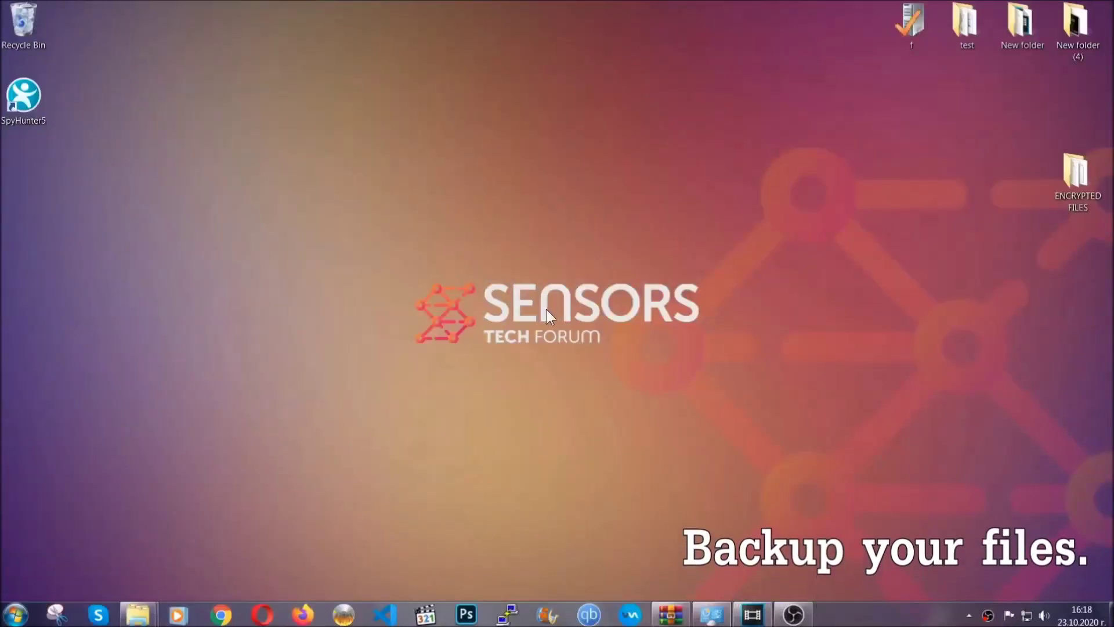
Open the ENCRYPTED FILES folder holding the six .efji files
double_click(1070, 179)
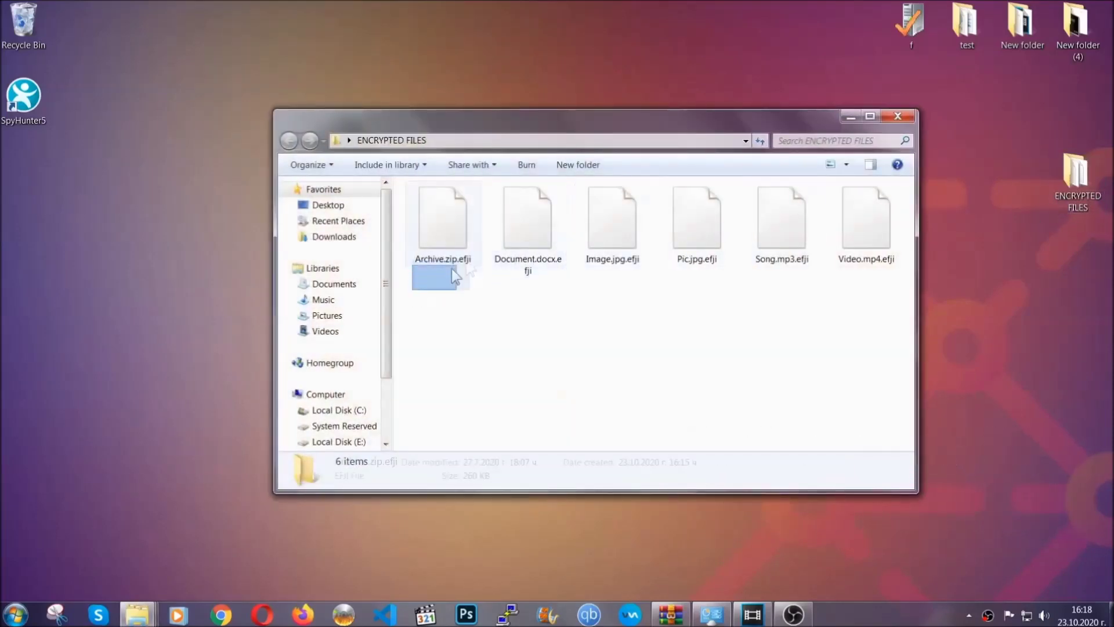
Copy all six .efji files from the ENCRYPTED FILES folder
left_click_drag(452, 268, 872, 206)
right_click(872, 207)
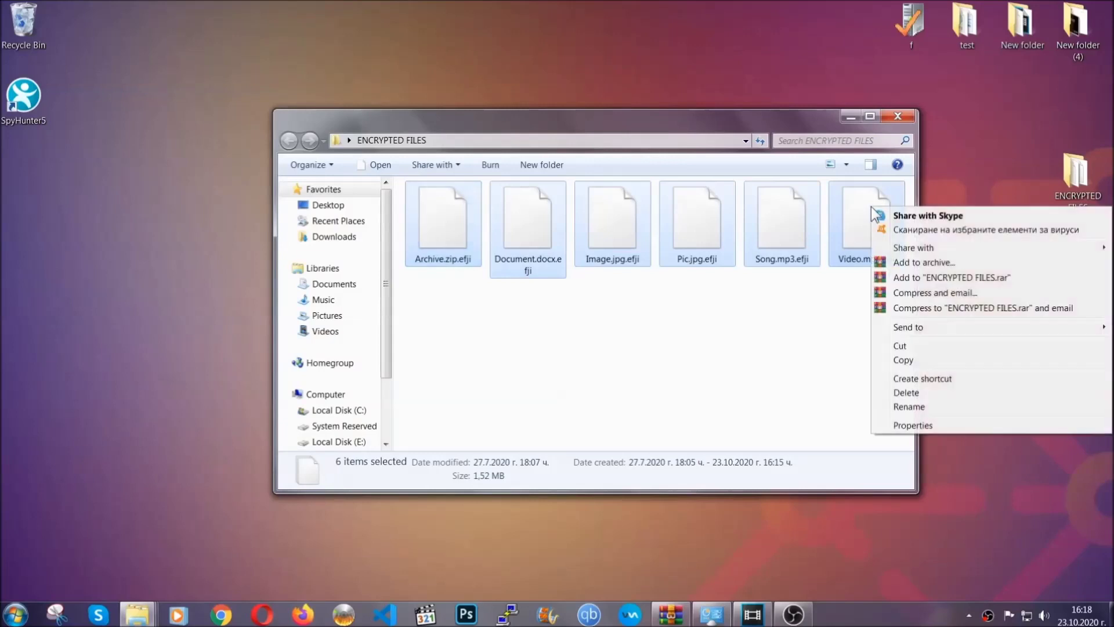
left_click(902, 363)
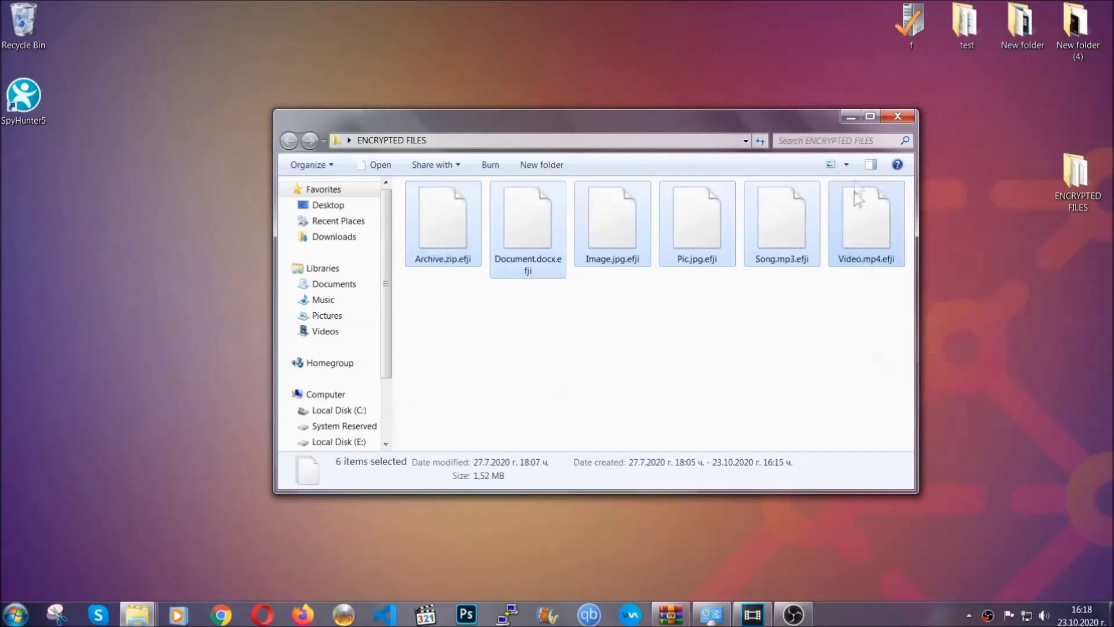
left_click(851, 116)
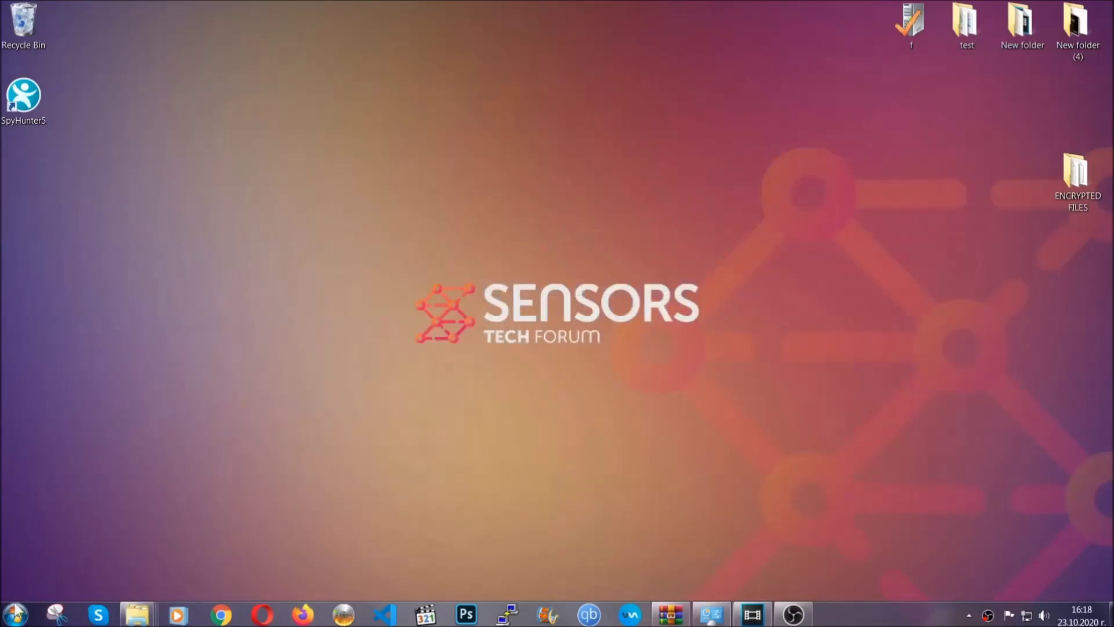
Paste the copied files onto FLASH DRIVE (H:) and close its window
left_click(15, 613)
left_click(211, 433)
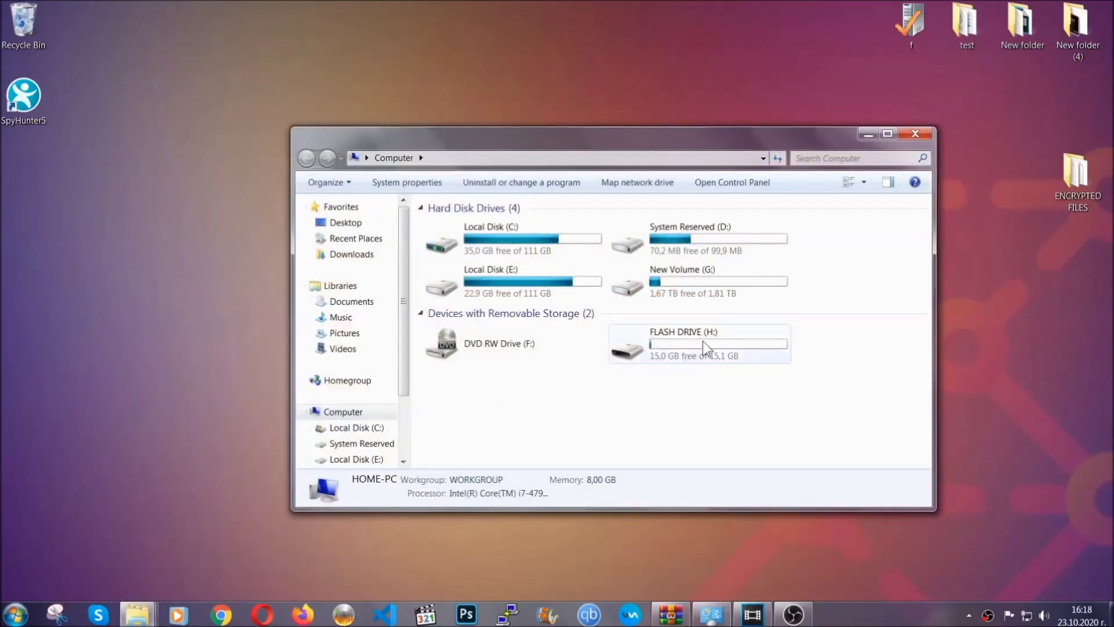
double_click(703, 340)
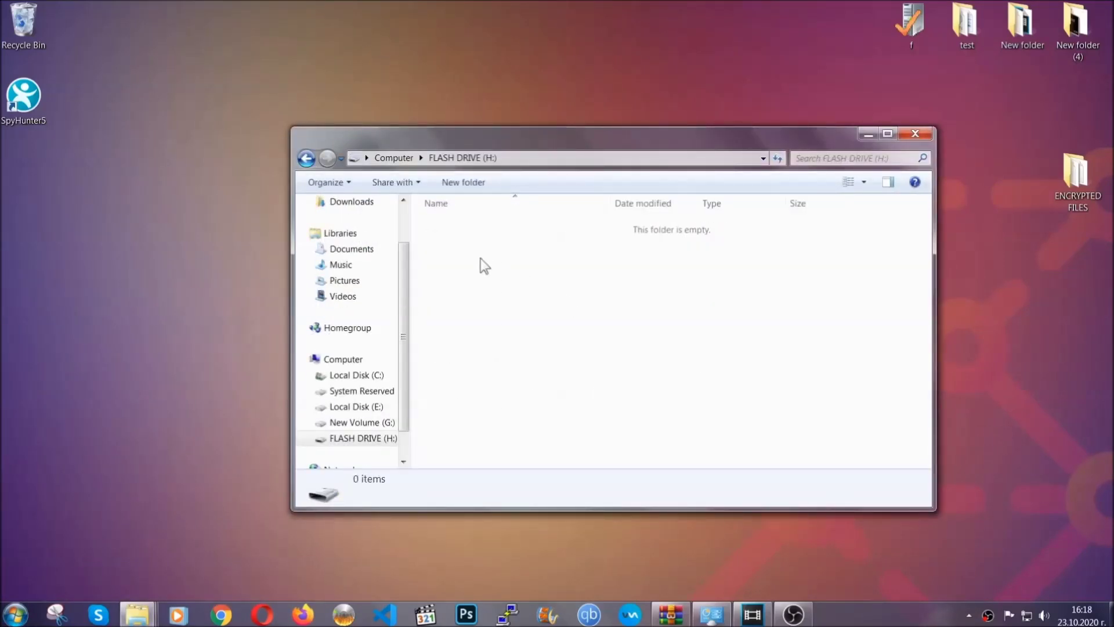
right_click(484, 265)
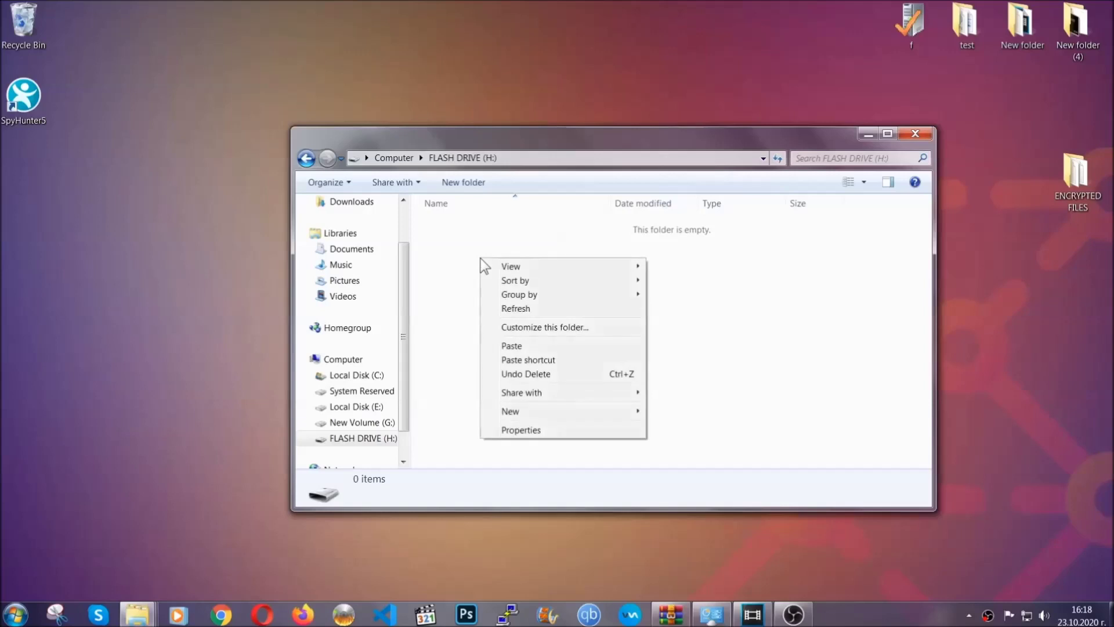
left_click(508, 347)
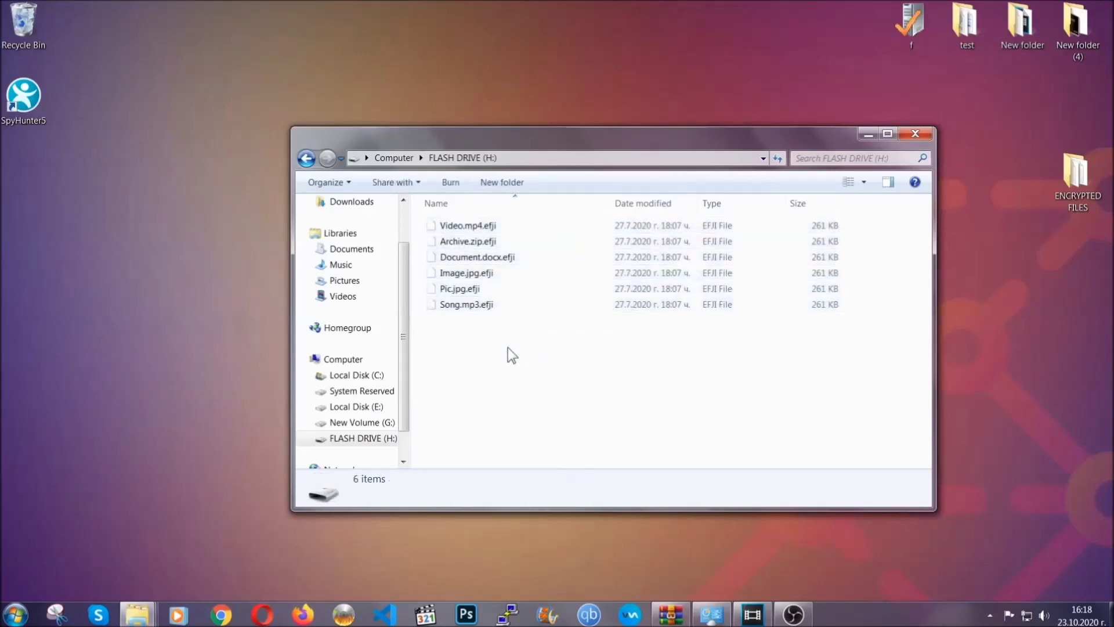
left_click(919, 135)
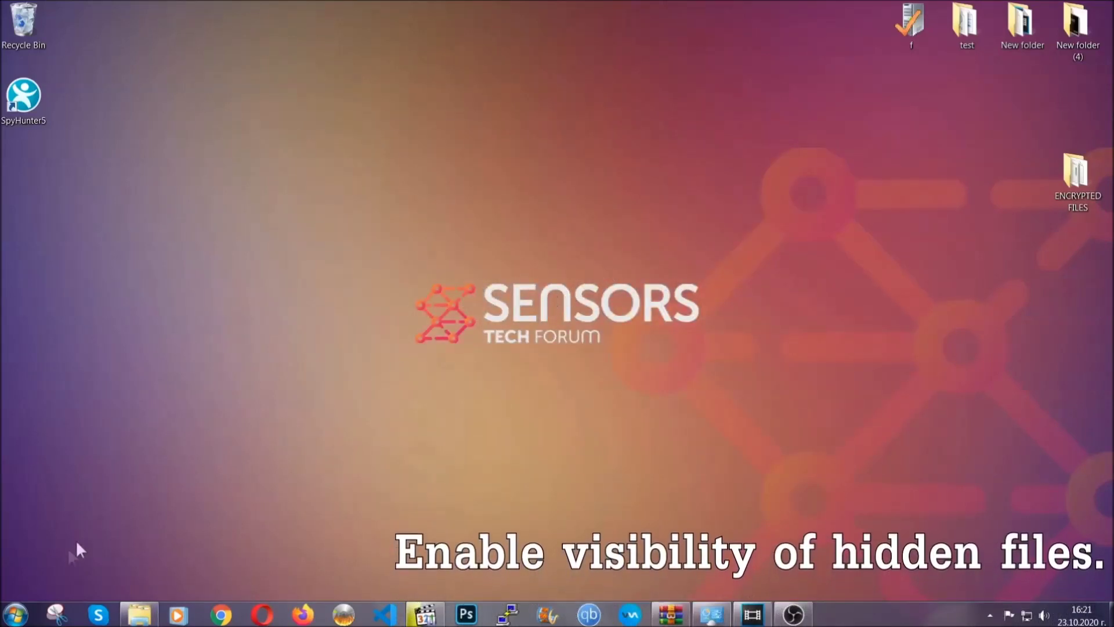
Find the hidden-files setting from Start and enable Show hidden files, folders, and drives
left_click(16, 614)
left_click(45, 579)
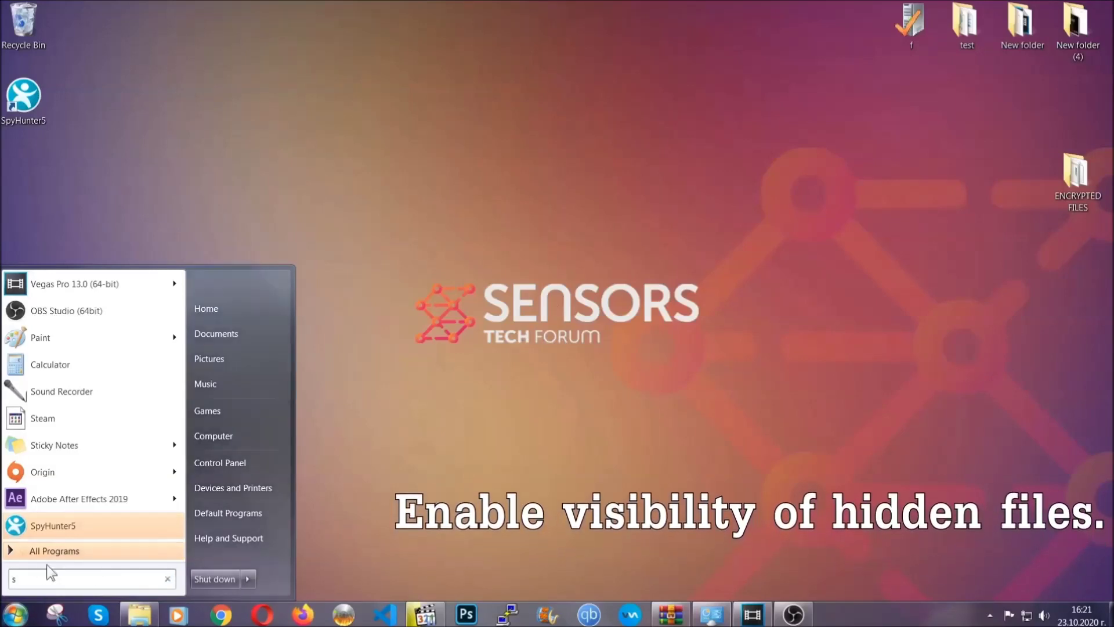
type("showh")
key("BackSpace")
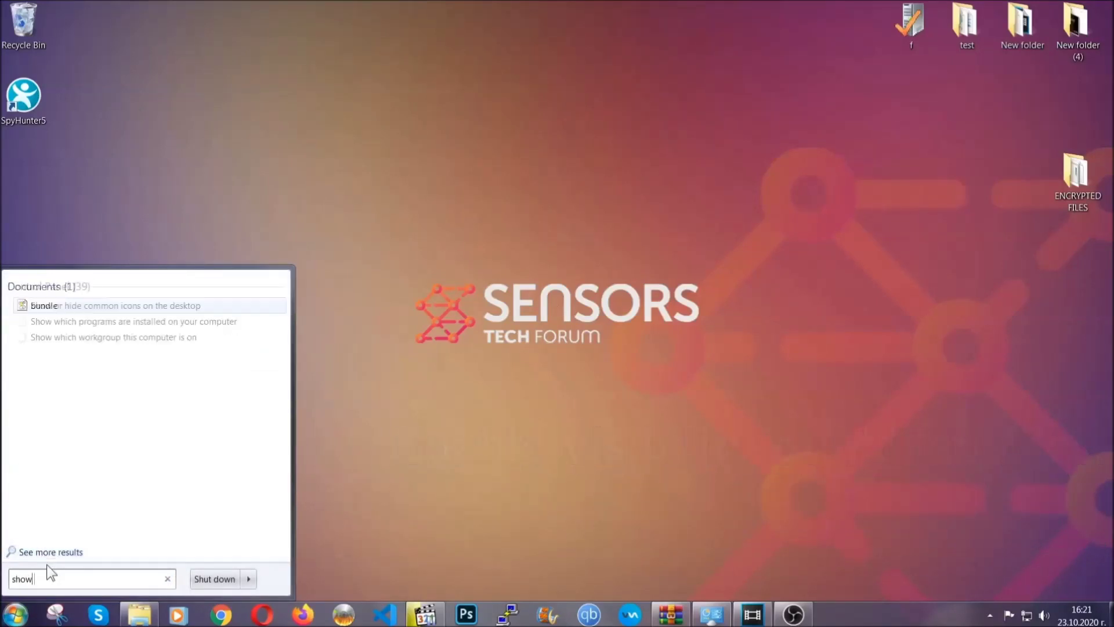
type(" hidden files")
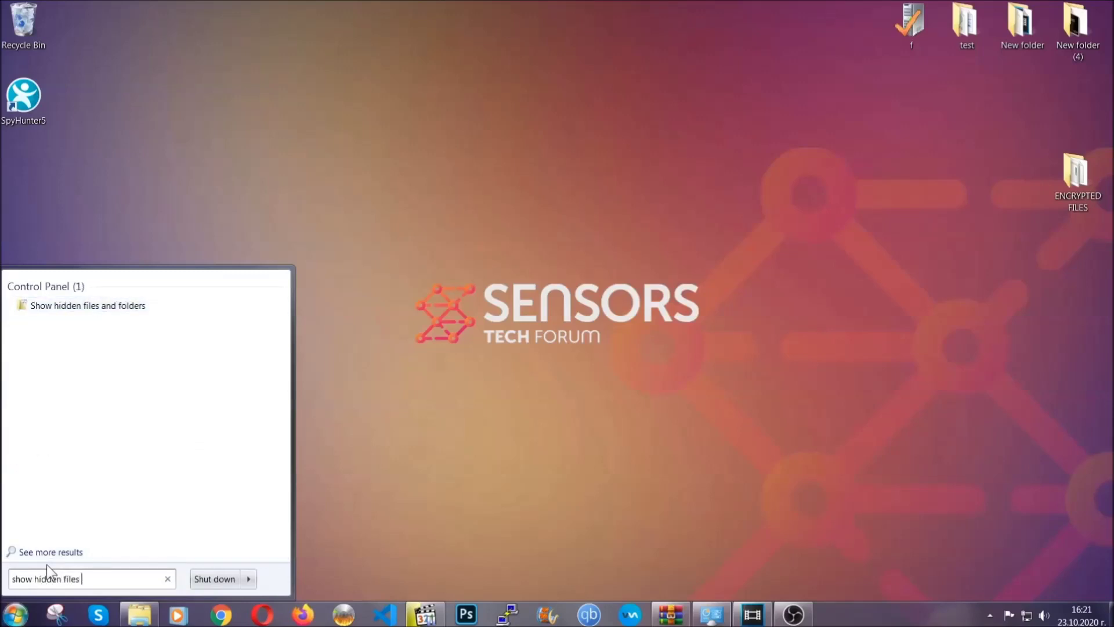
type(" and folders")
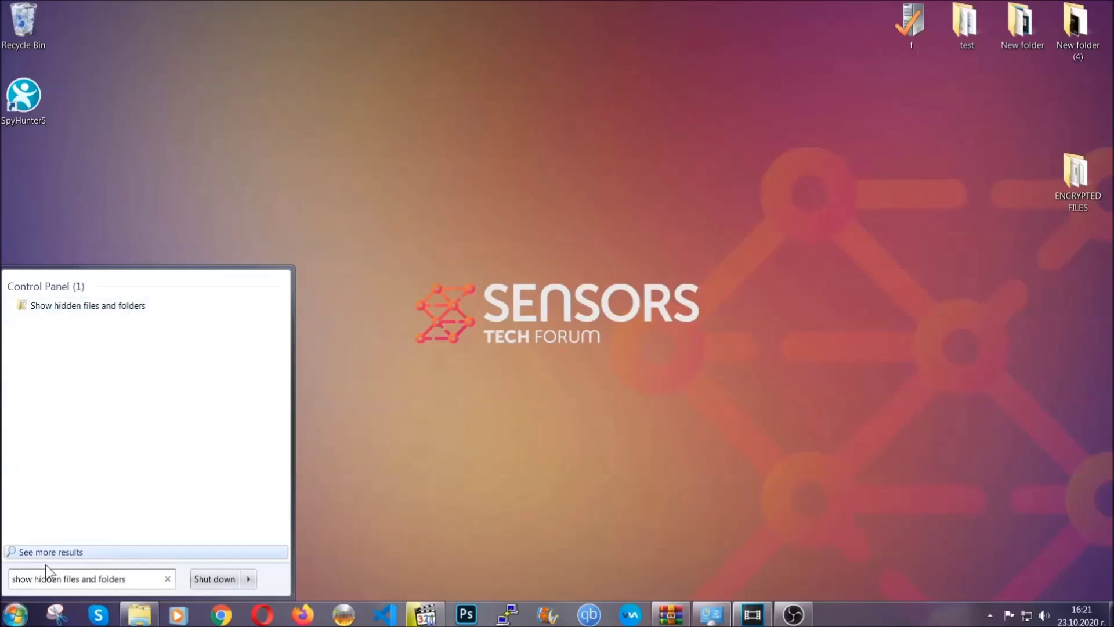
left_click(131, 307)
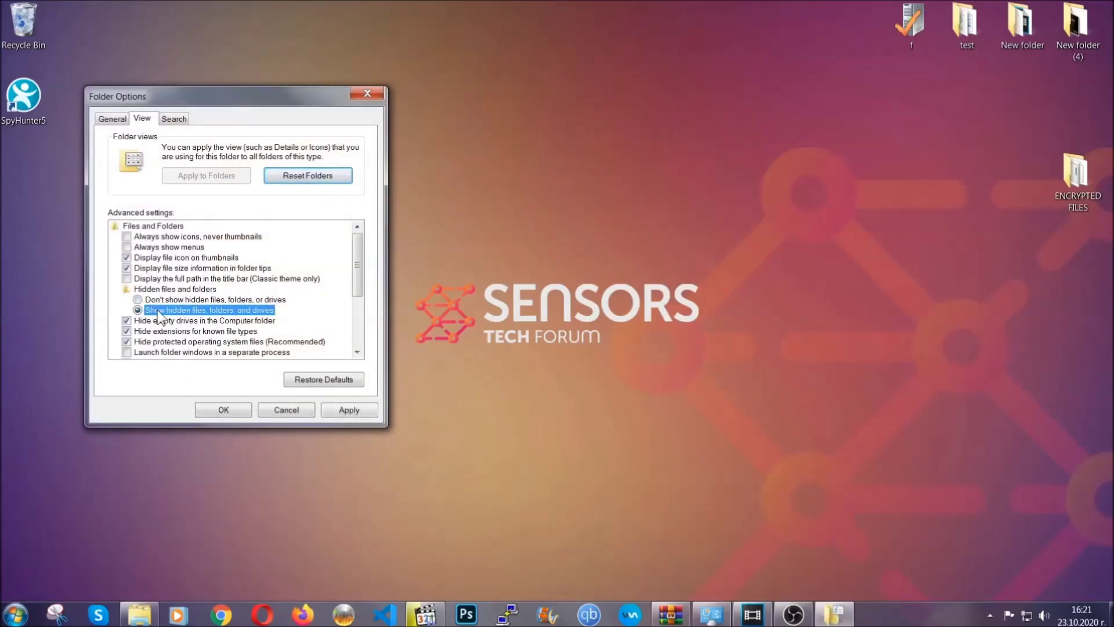
left_click(345, 414)
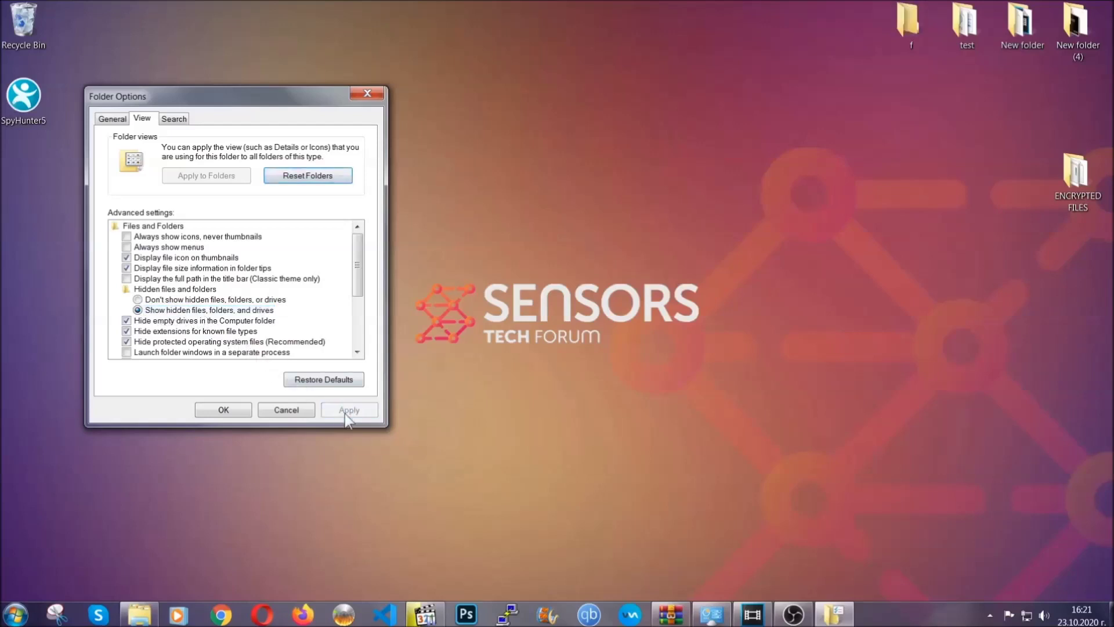
left_click(218, 410)
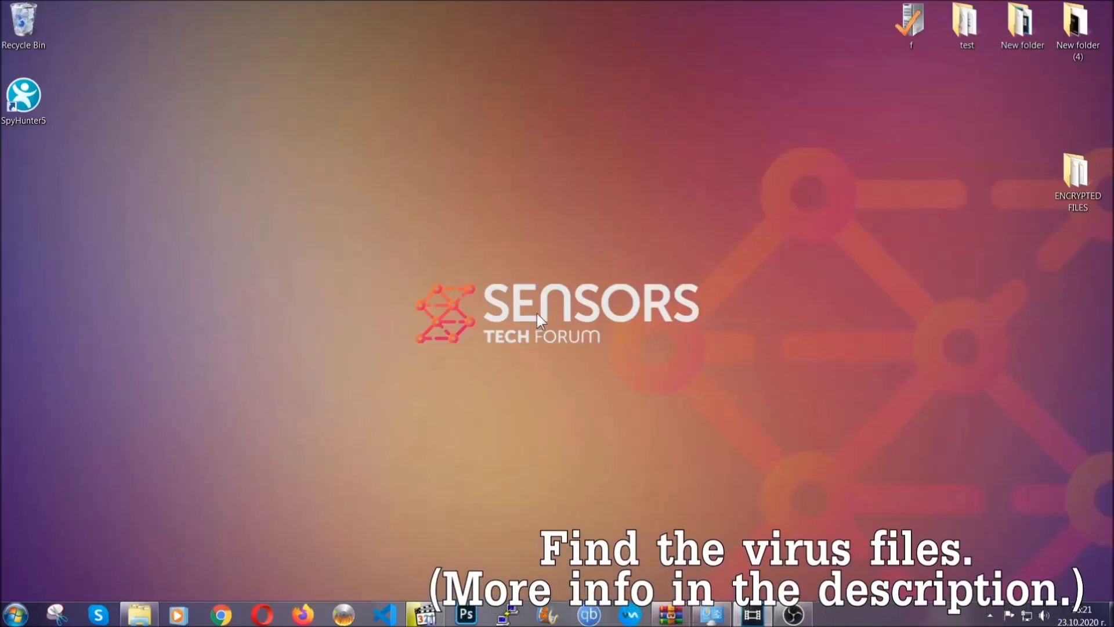
Search Computer for fileextension:exe Example Virus Name
left_click(17, 614)
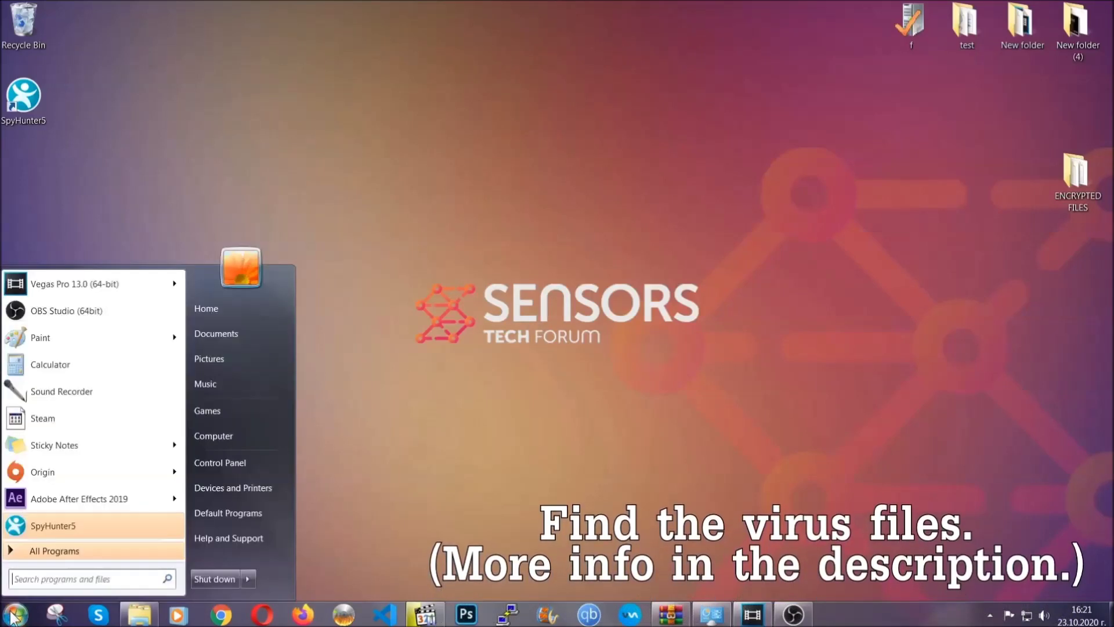
left_click(229, 434)
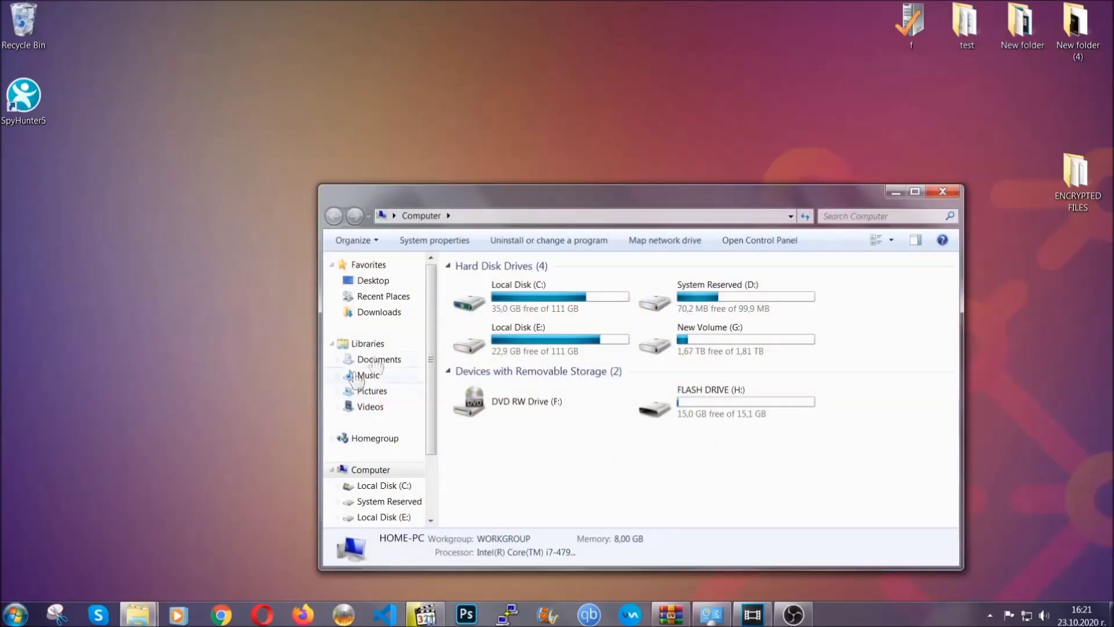
left_click_drag(607, 204, 533, 155)
type("files")
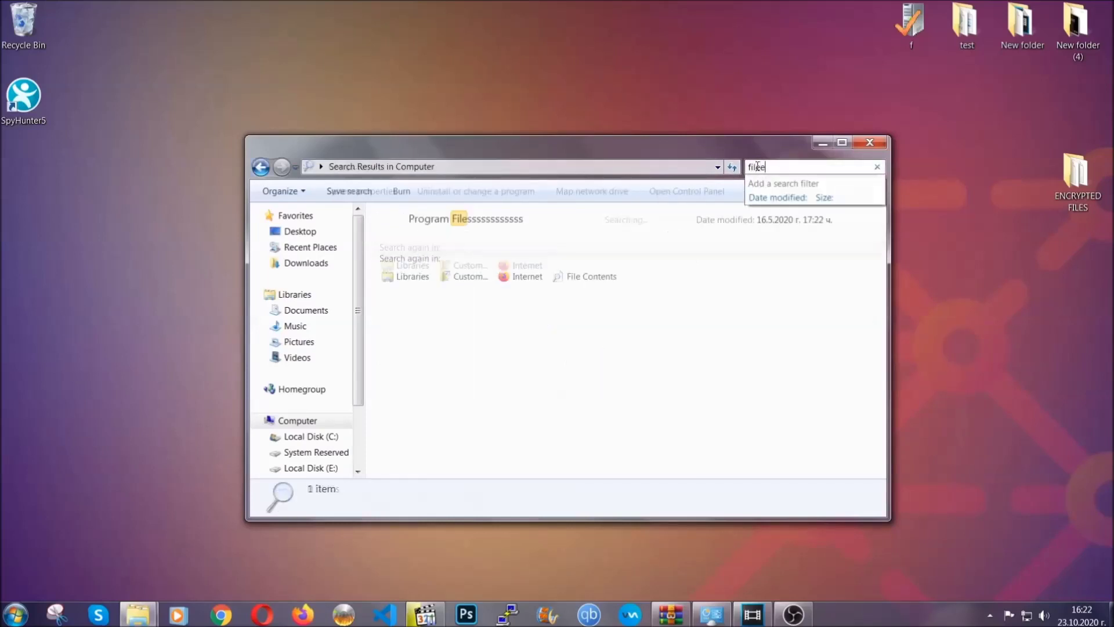
type("extension:")
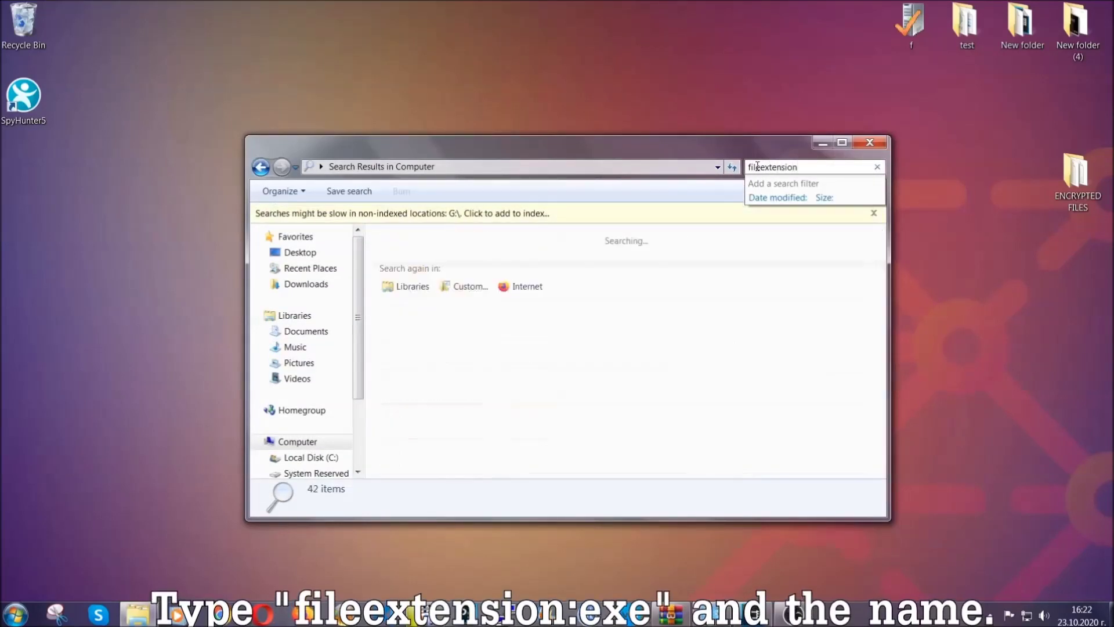
type("exe ")
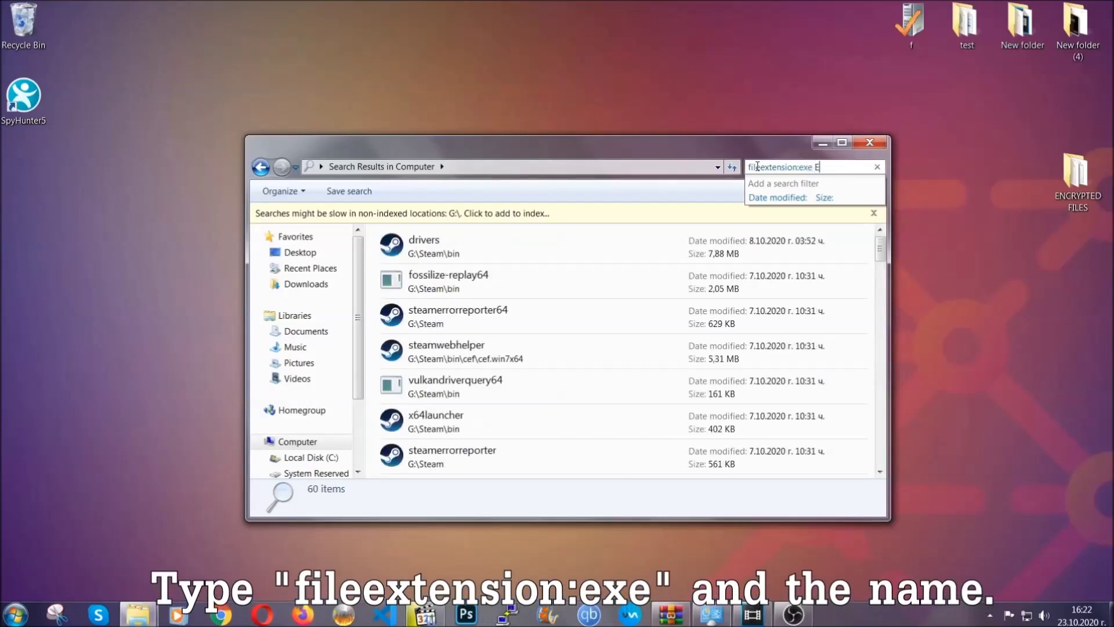
type("Exampl")
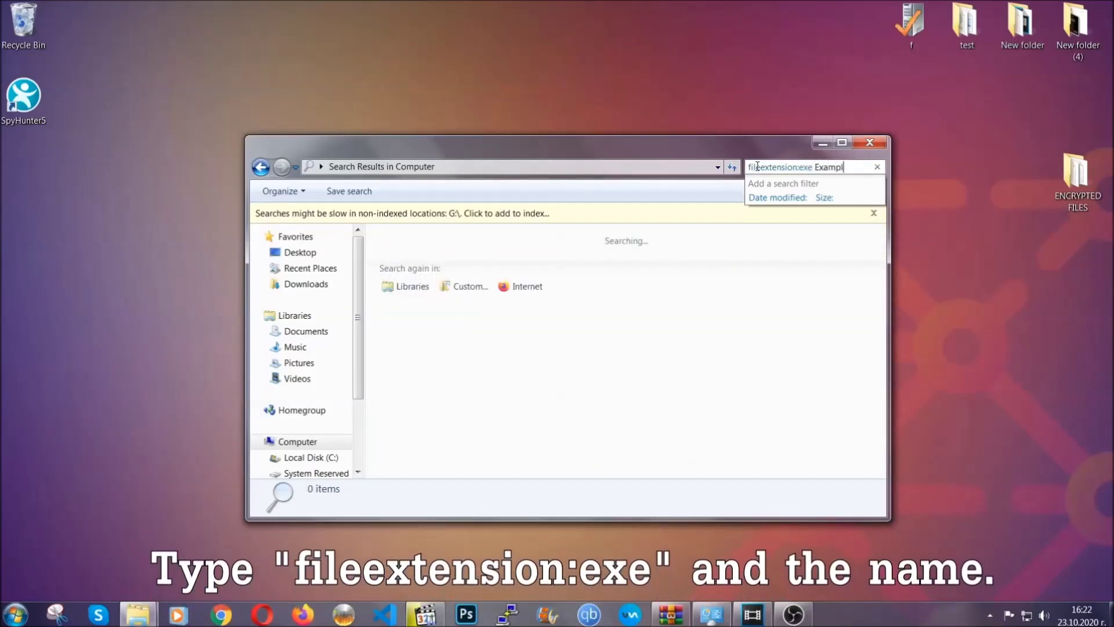
type("e Virus Name")
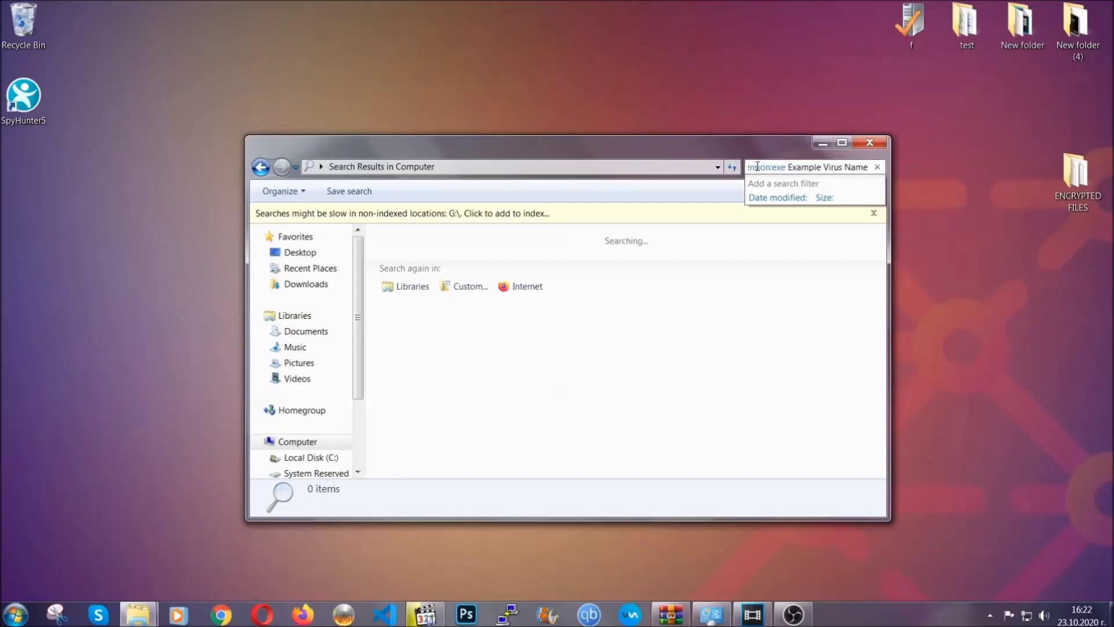
key("Return")
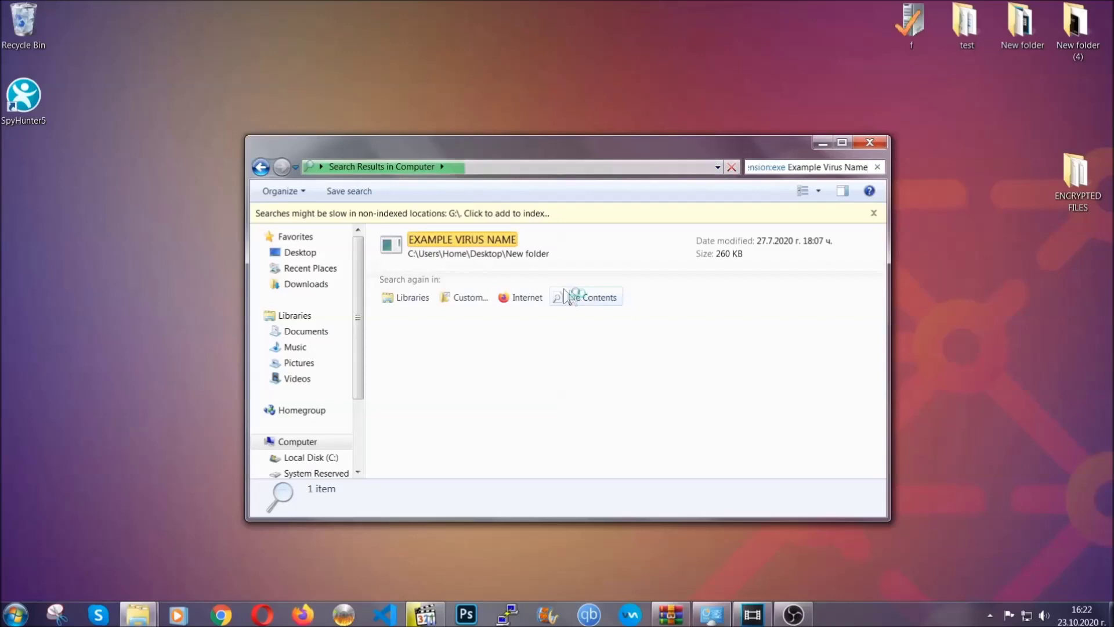
Delete the EXAMPLE VIRUS NAME executable to the Recycle Bin and close the window
left_click(487, 237)
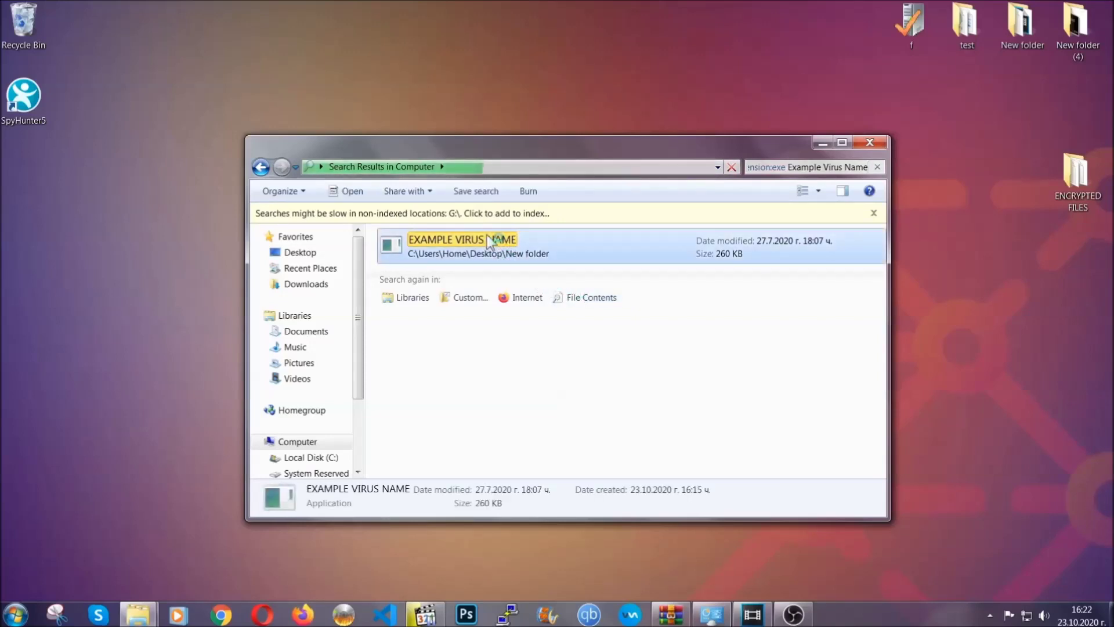
right_click(488, 239)
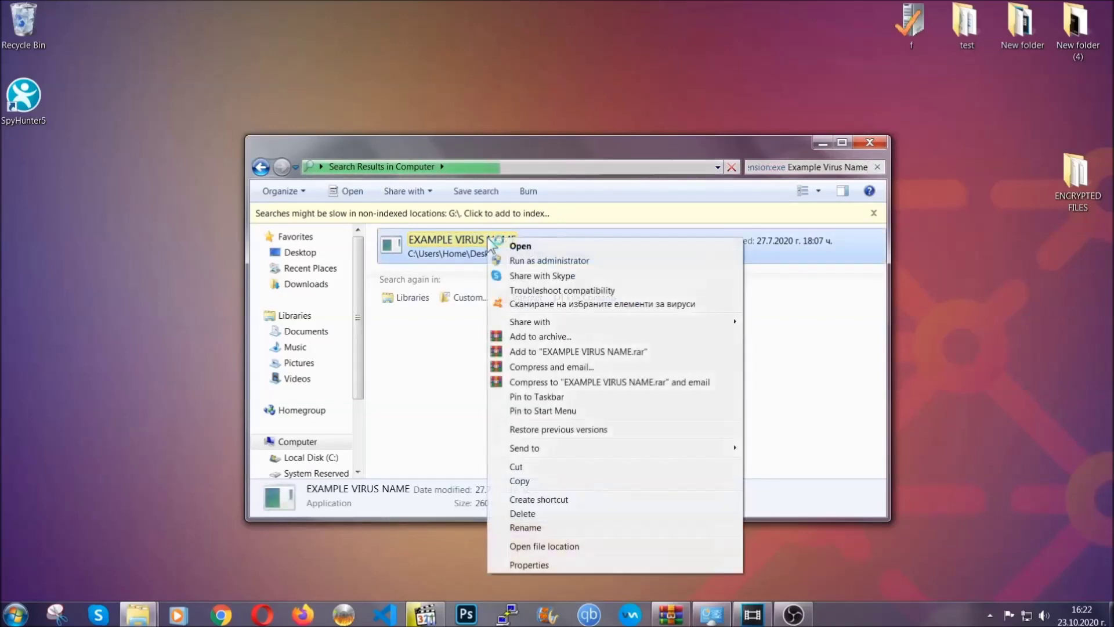
left_click(537, 514)
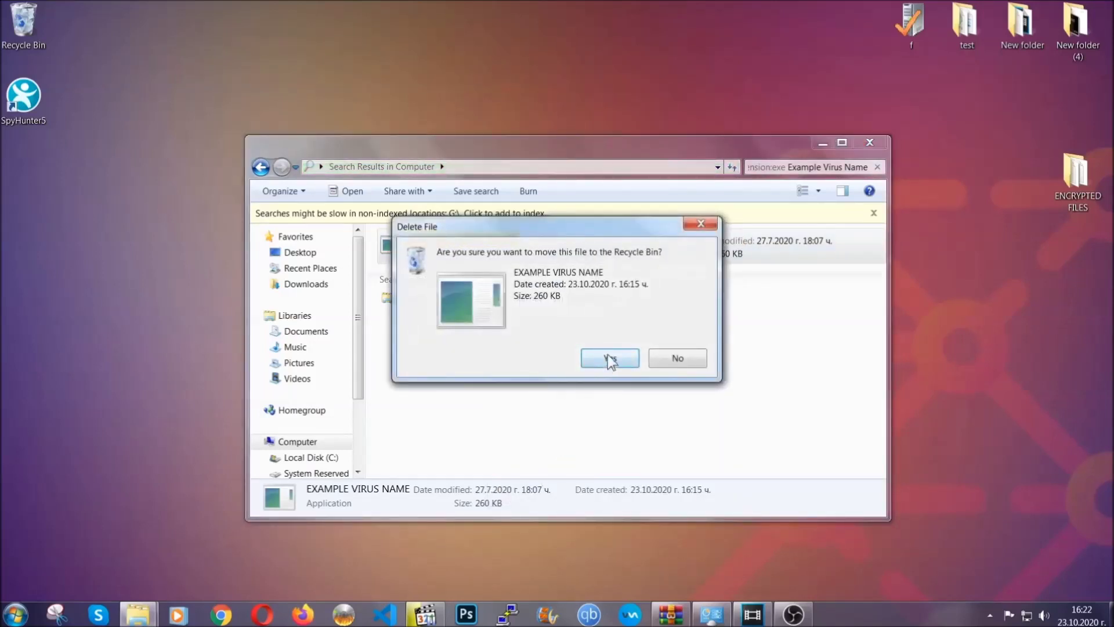
left_click(607, 354)
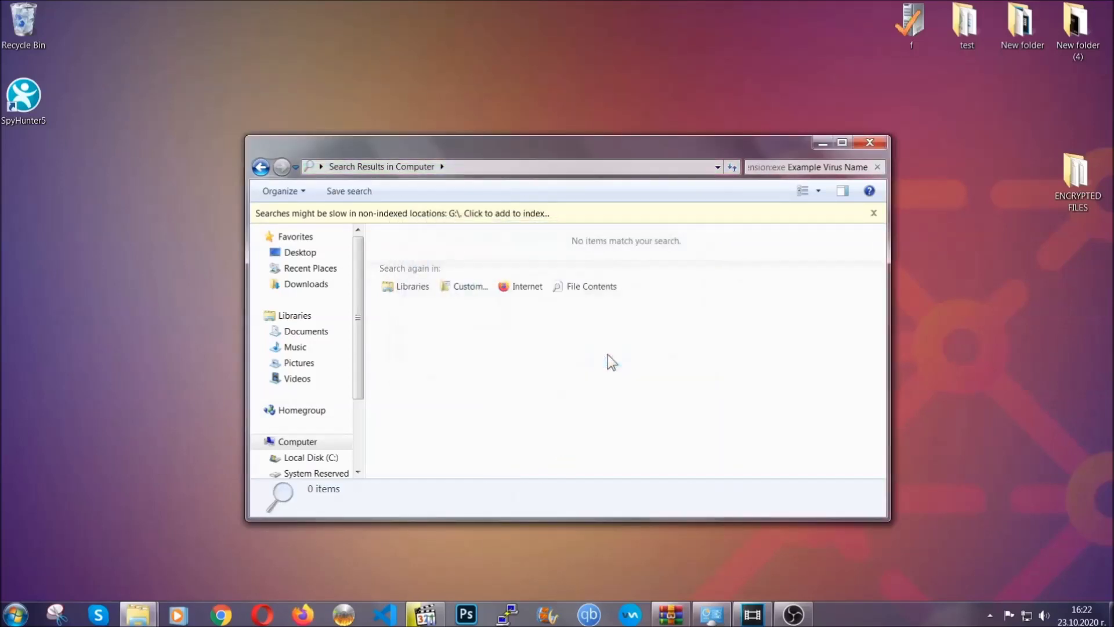
left_click(871, 142)
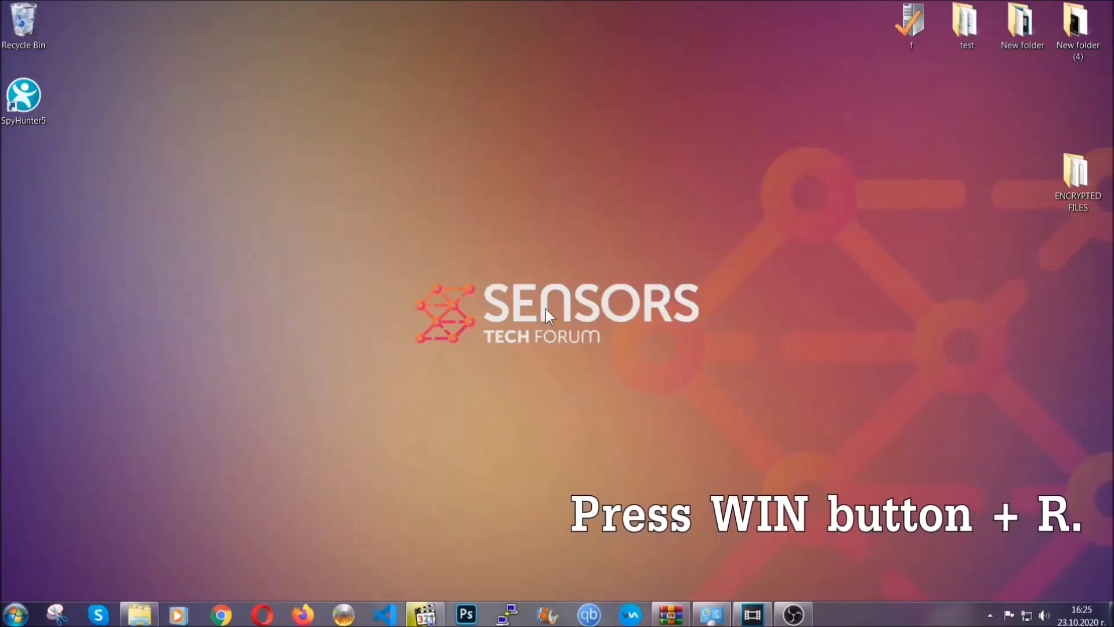
Run REGEDIT from the Win+R dialog in place of the preset cmd
key("super+r")
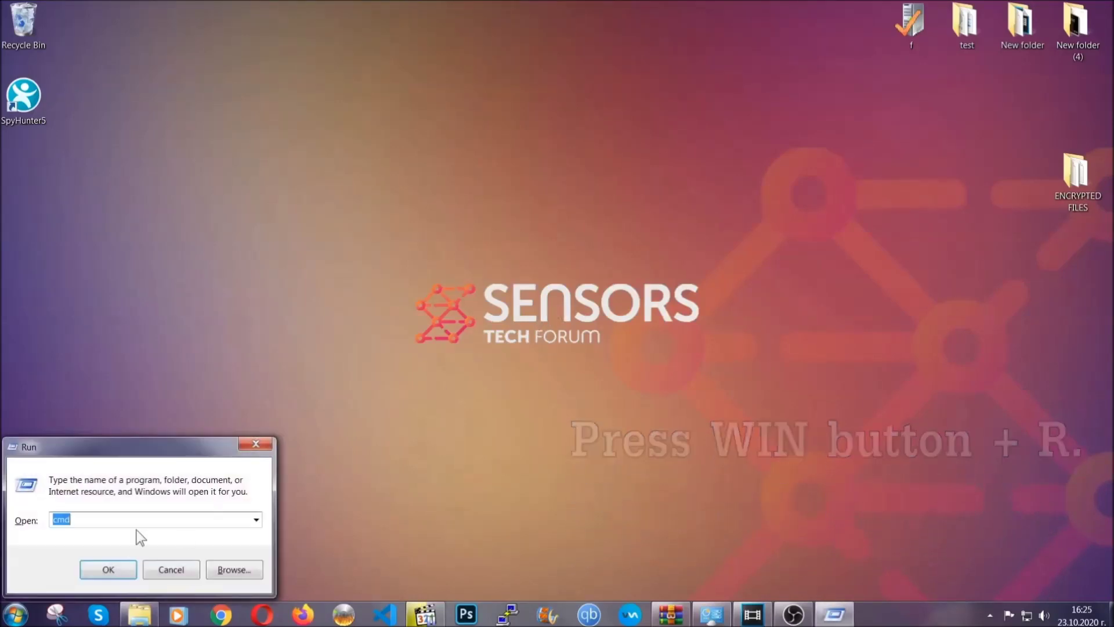
left_click(119, 525)
left_click_drag(105, 528, 13, 525)
type("REGEDIT")
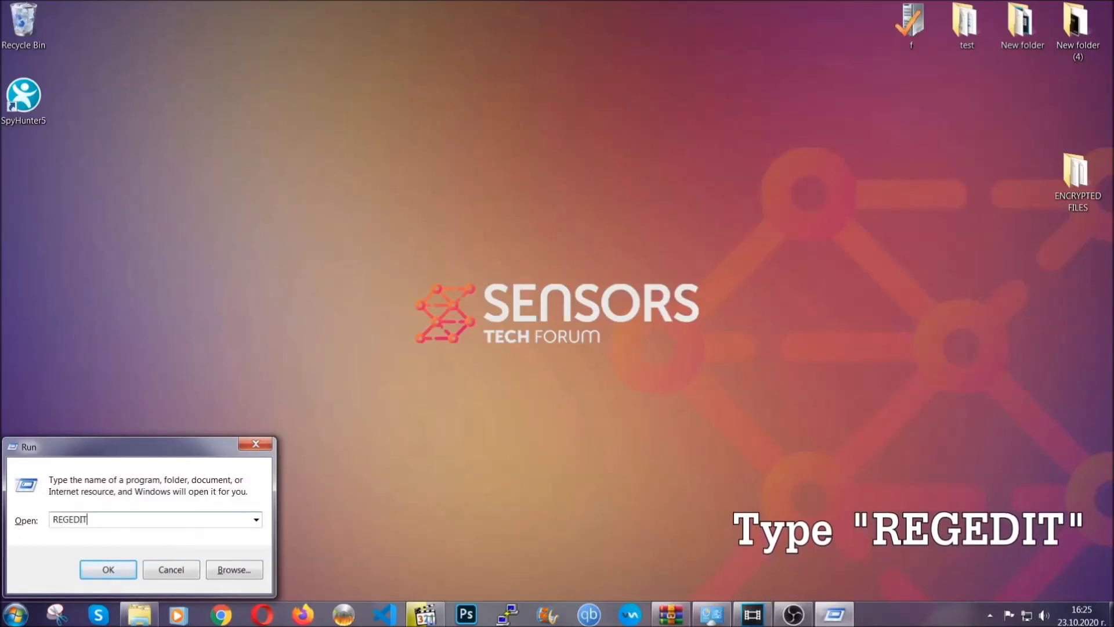
left_click(97, 568)
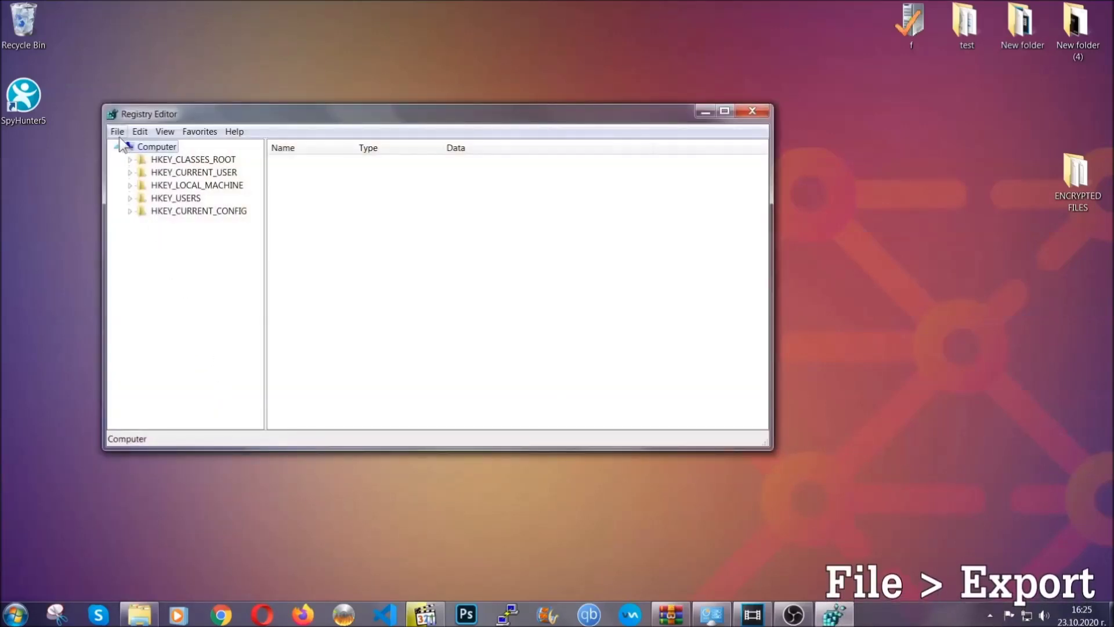
Export the entire registry to a desktop file named BACKUP
left_click(118, 133)
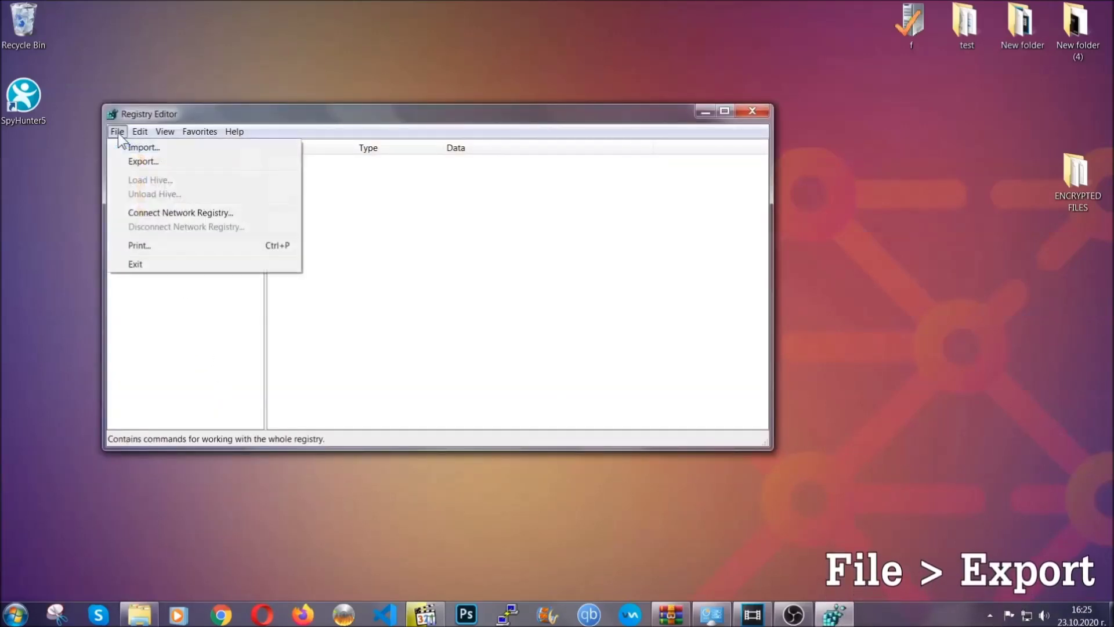
left_click(146, 160)
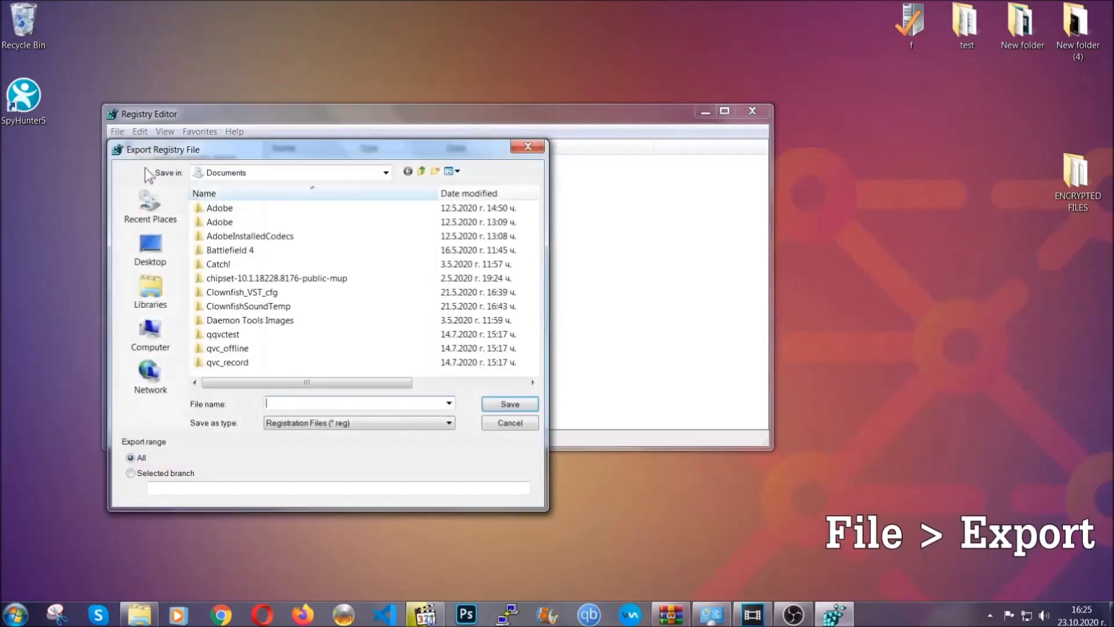
left_click(145, 249)
type("BACKUP")
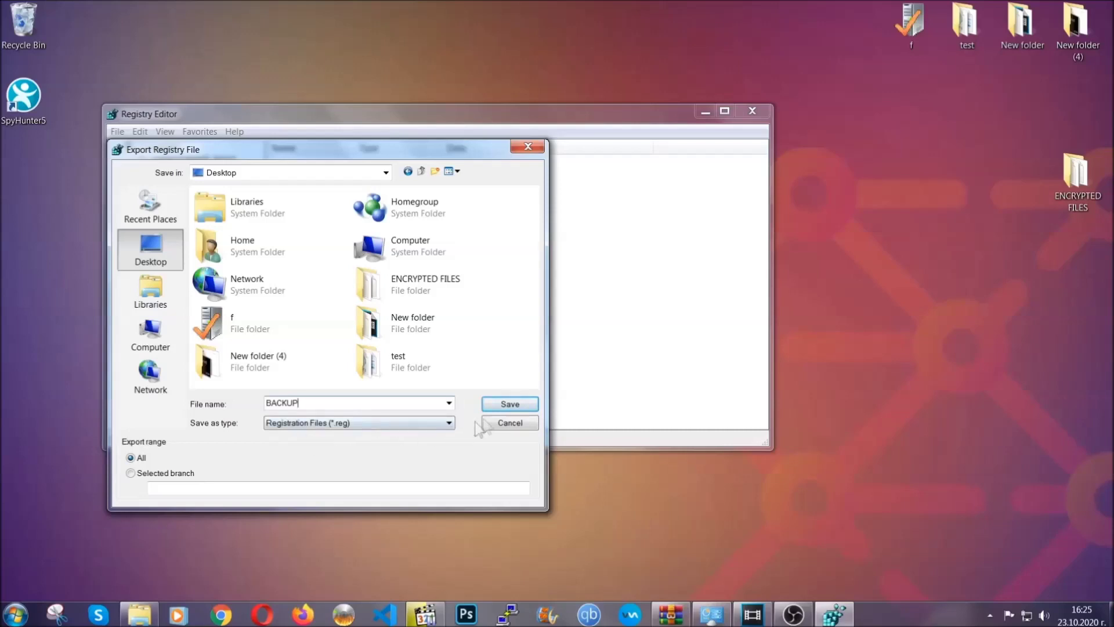
left_click(503, 405)
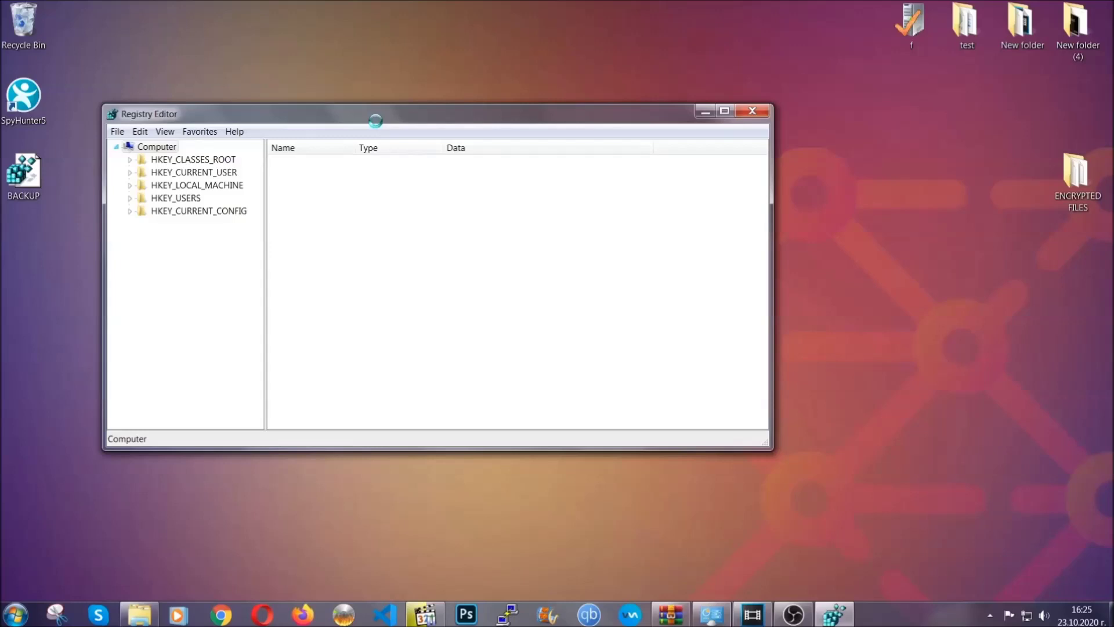
left_click_drag(376, 122, 486, 158)
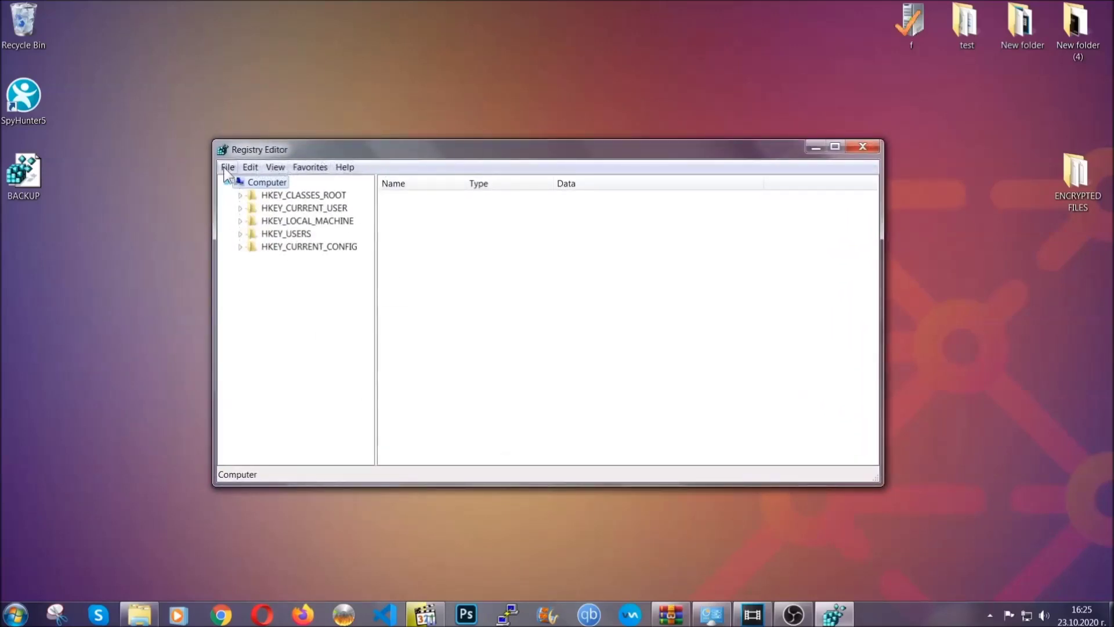
left_click(228, 167)
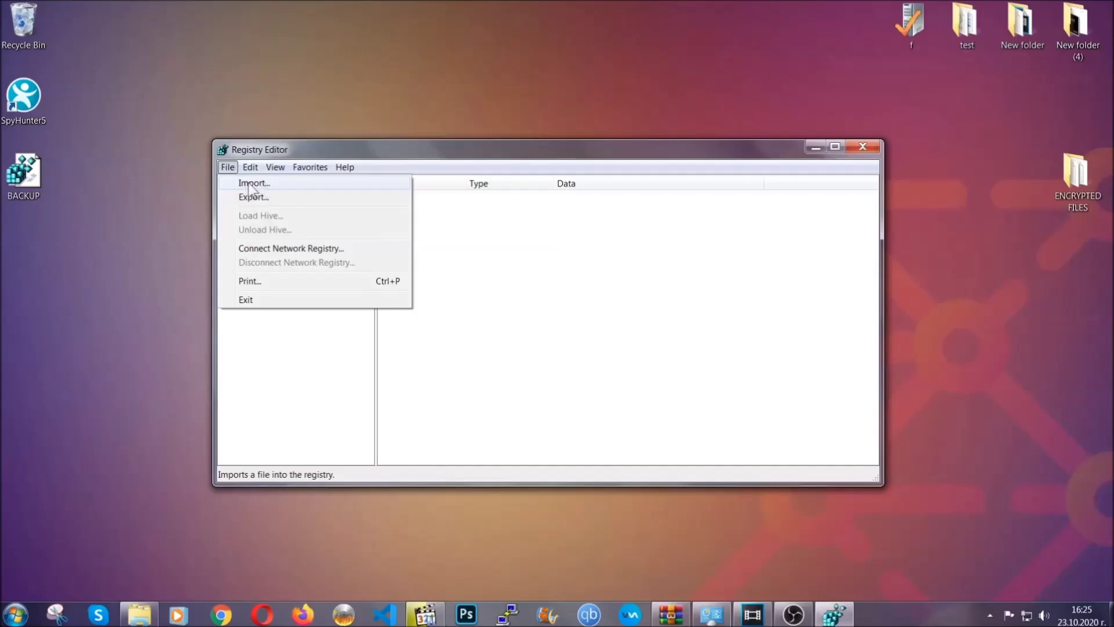
left_click(229, 169)
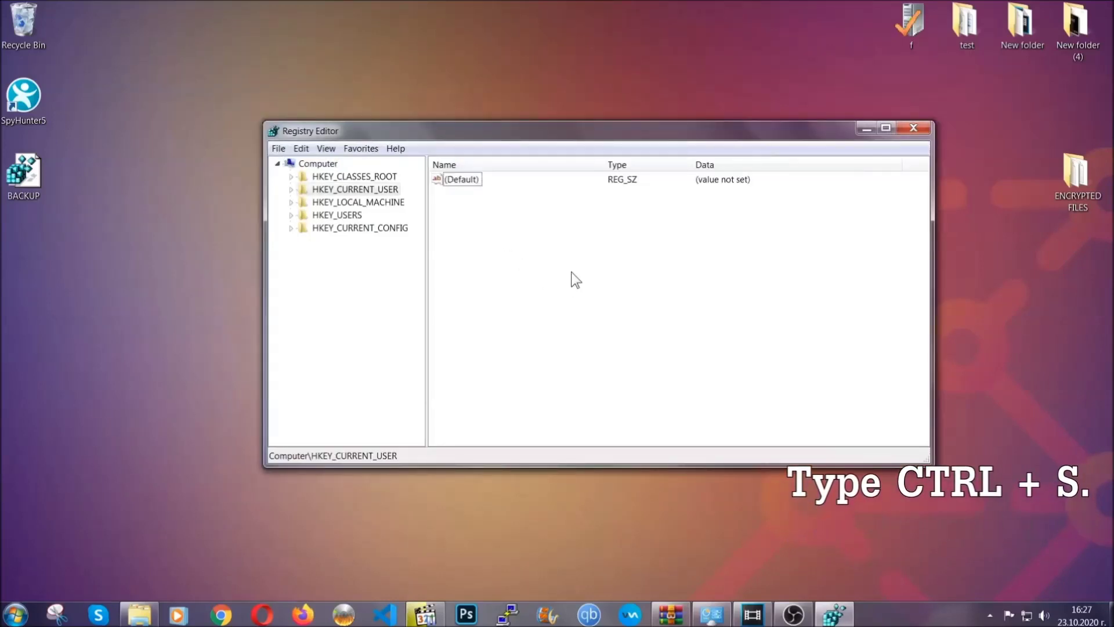
Find RunOnce in the registry and open the adjacent Run key showing THE VIRUS
key("ctrl+f")
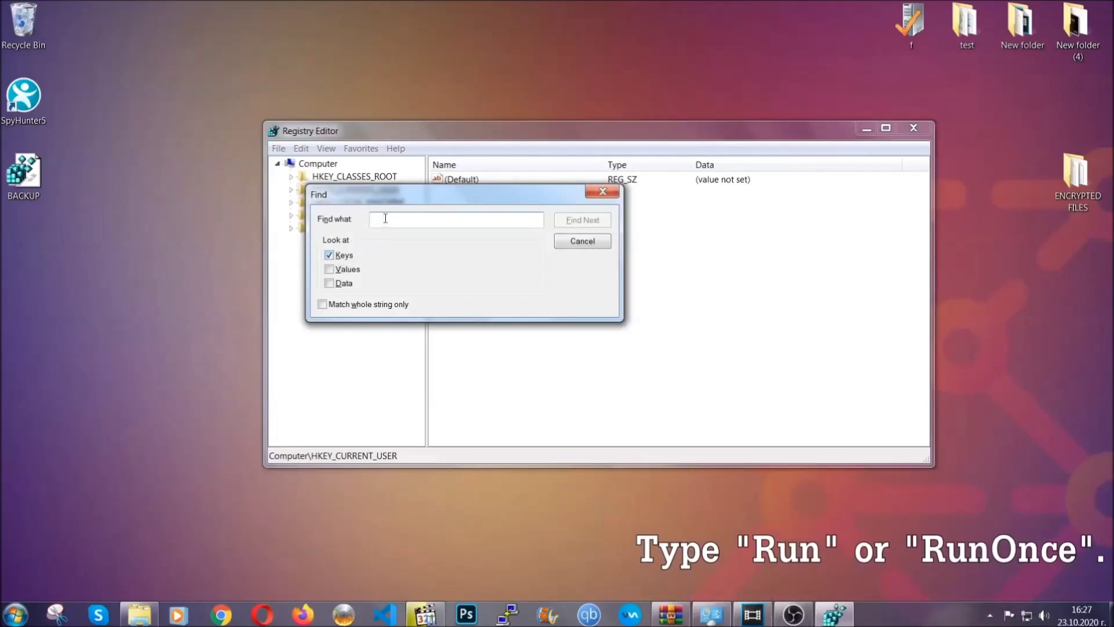
type("RunO")
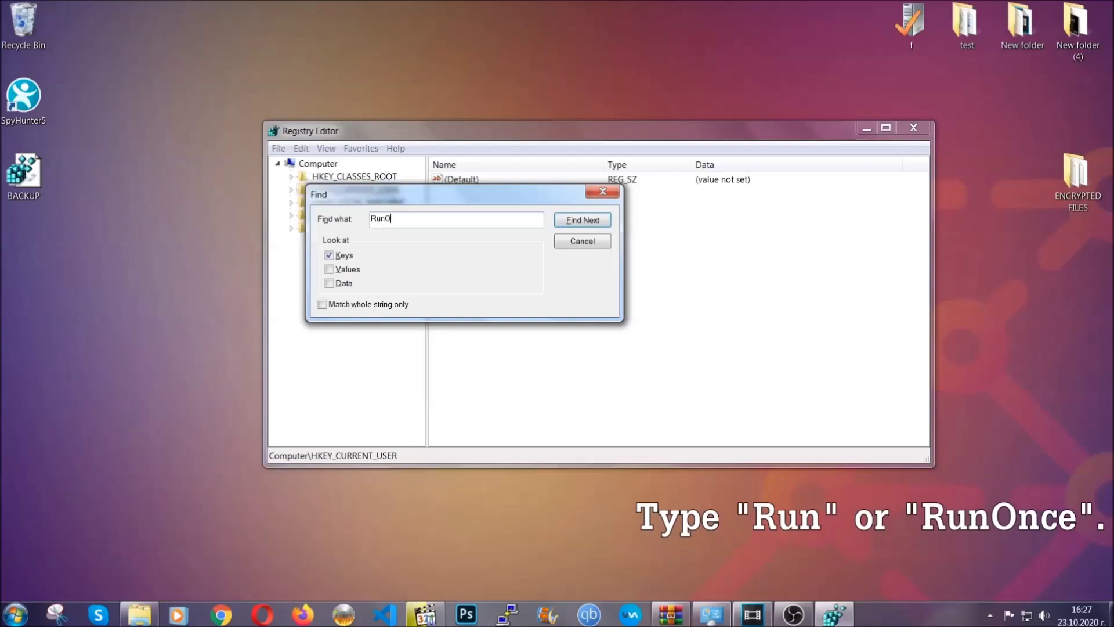
type("nce")
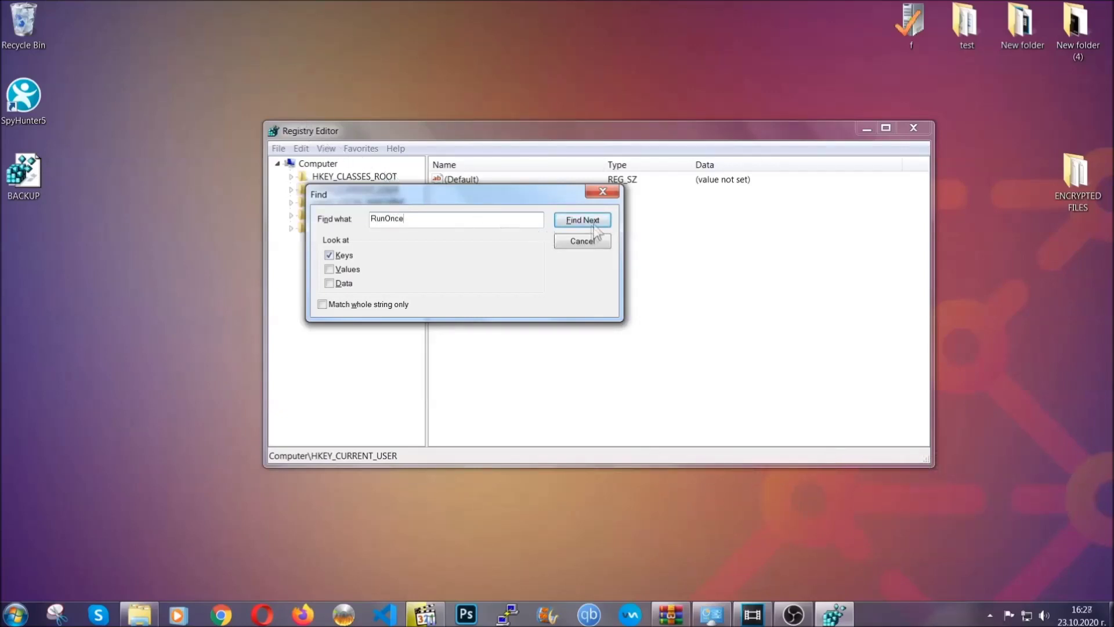
left_click(595, 221)
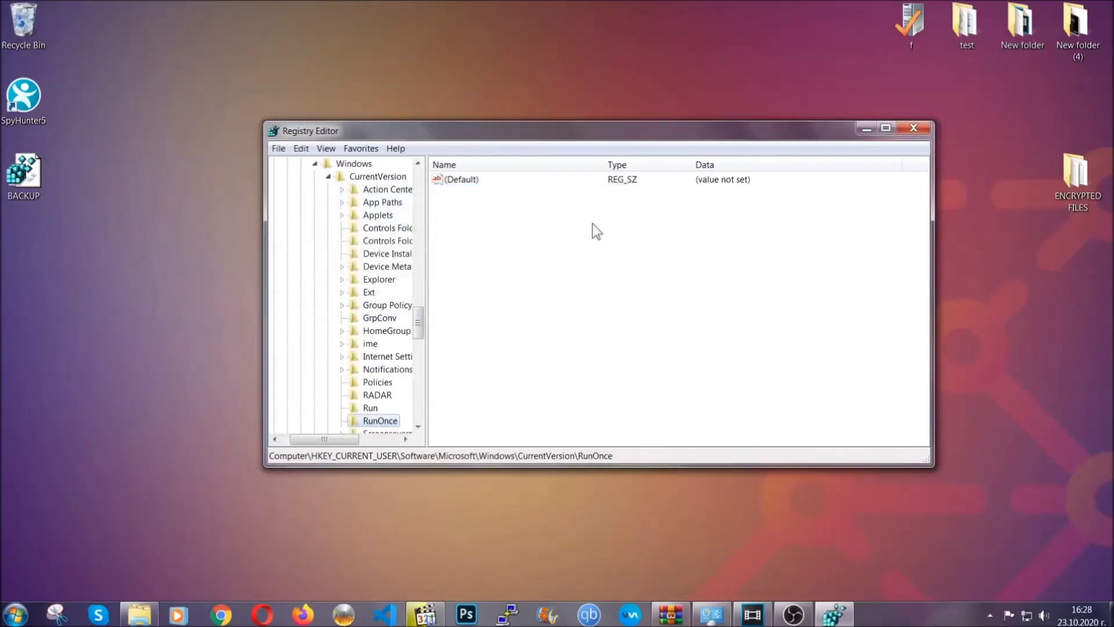
left_click_drag(419, 322, 419, 334)
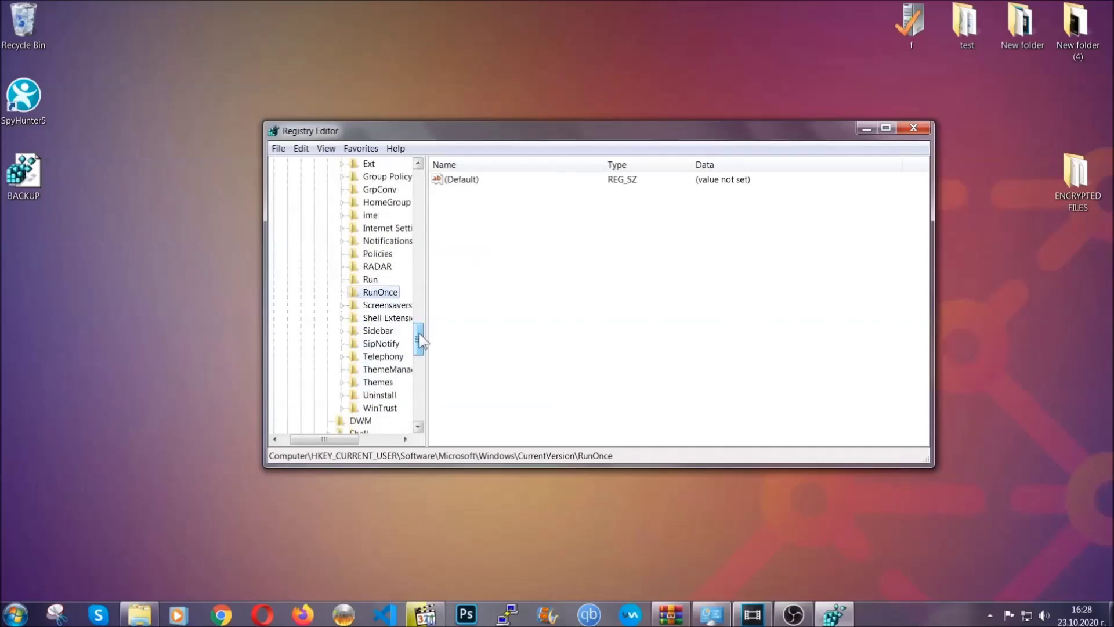
left_click(369, 279)
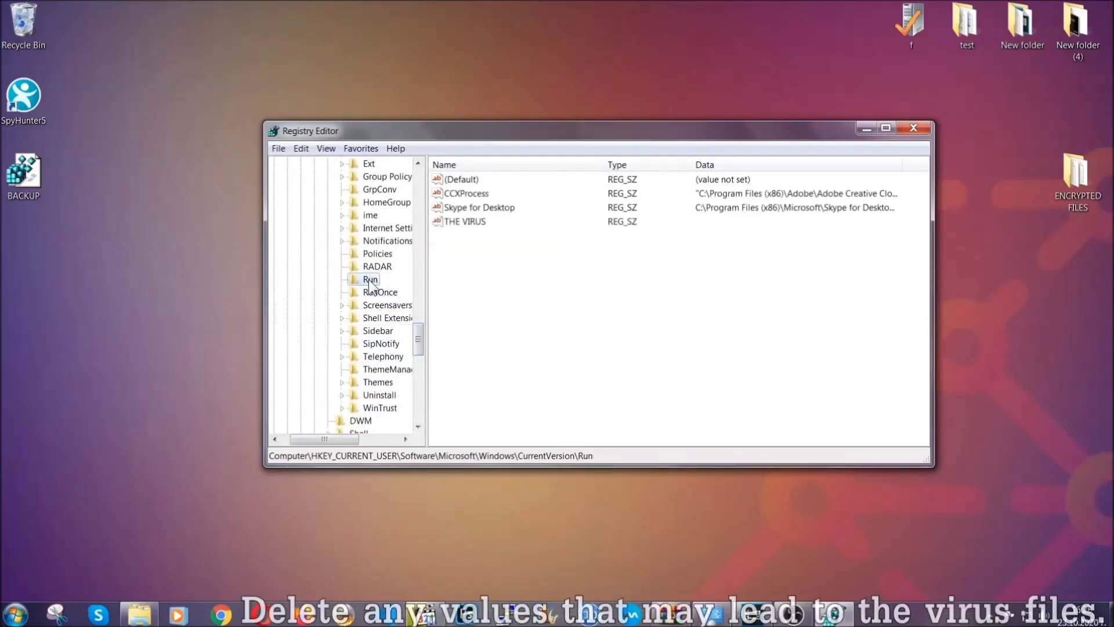
Delete the THE VIRUS startup value from the Run key and confirm the deletion
left_click(458, 223)
right_click(457, 222)
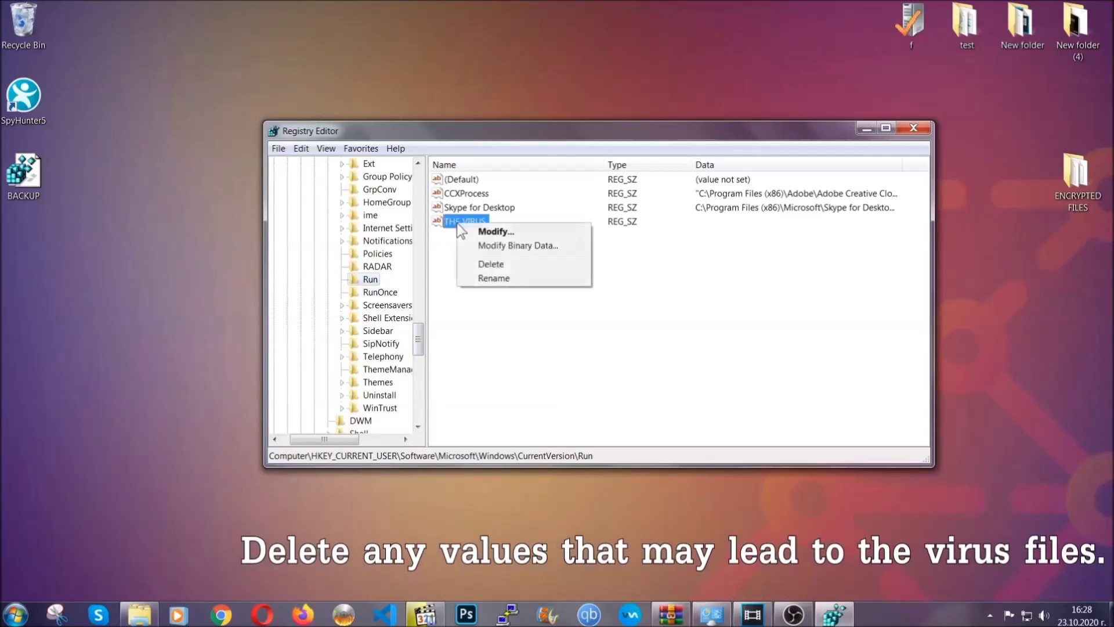
left_click(482, 265)
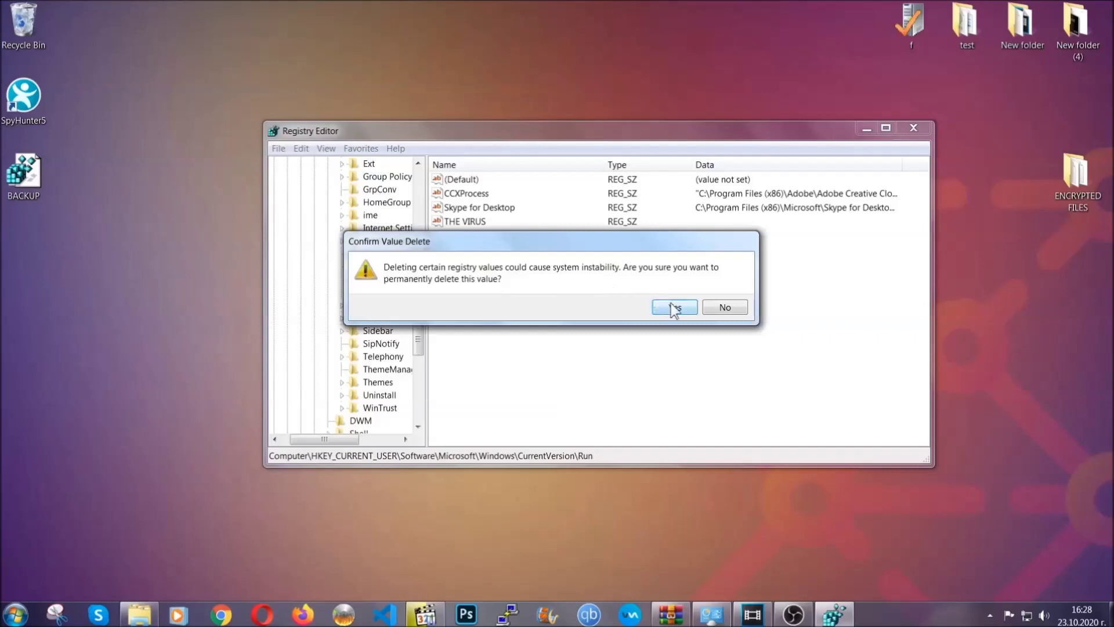
left_click(674, 308)
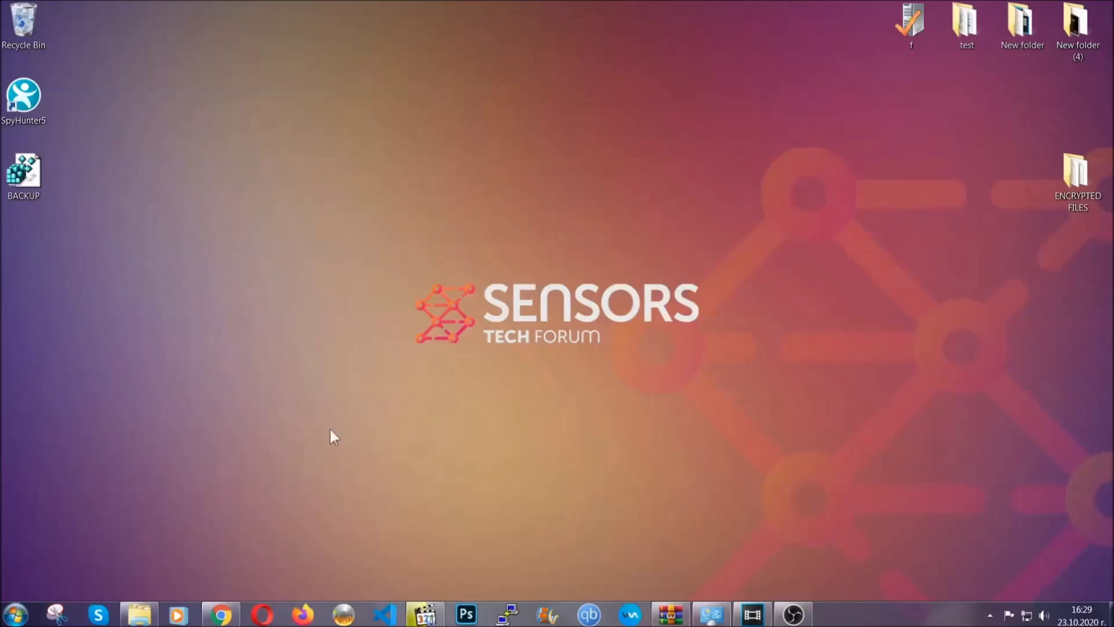
Bring up the SensorsTechForum ransomware file-recovery article in Chrome and select its URL
left_click(222, 616)
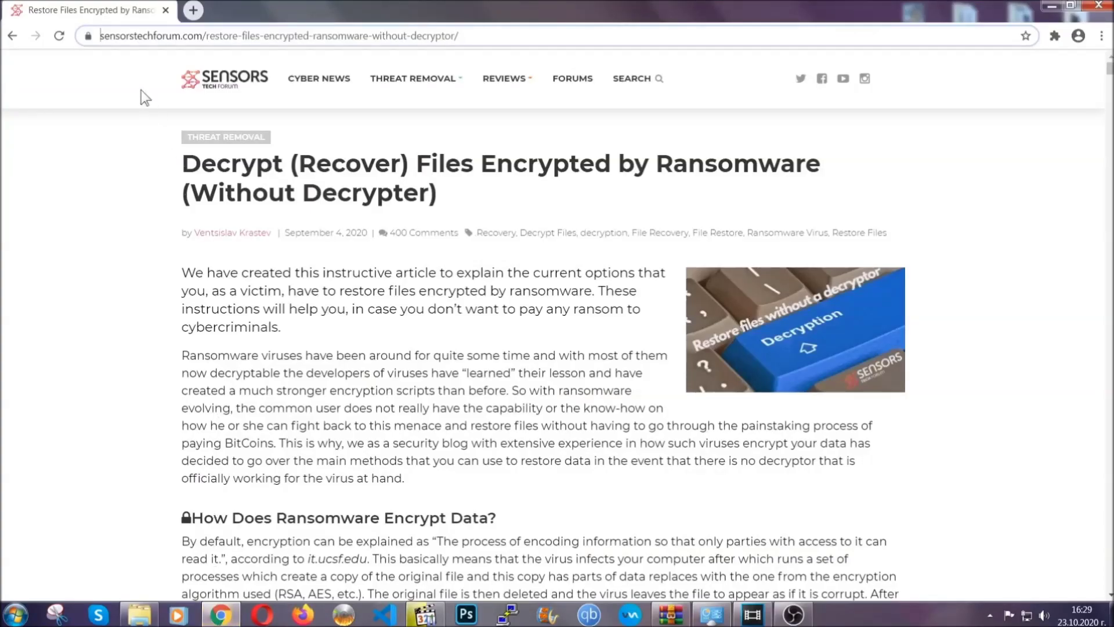
left_click_drag(101, 36, 502, 40)
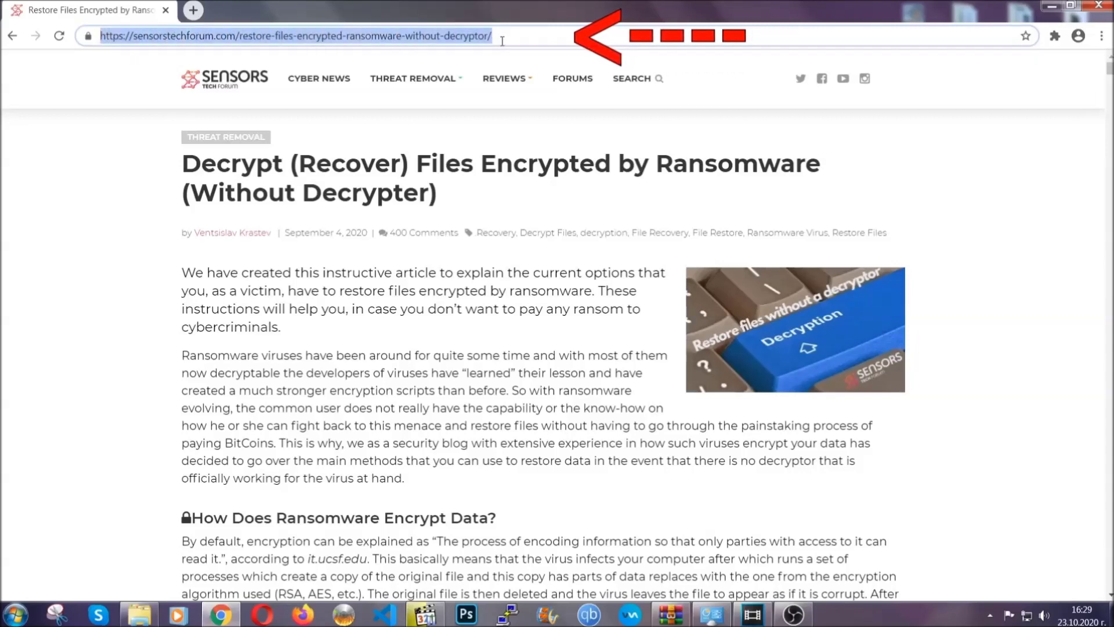
mouse_move(504, 78)
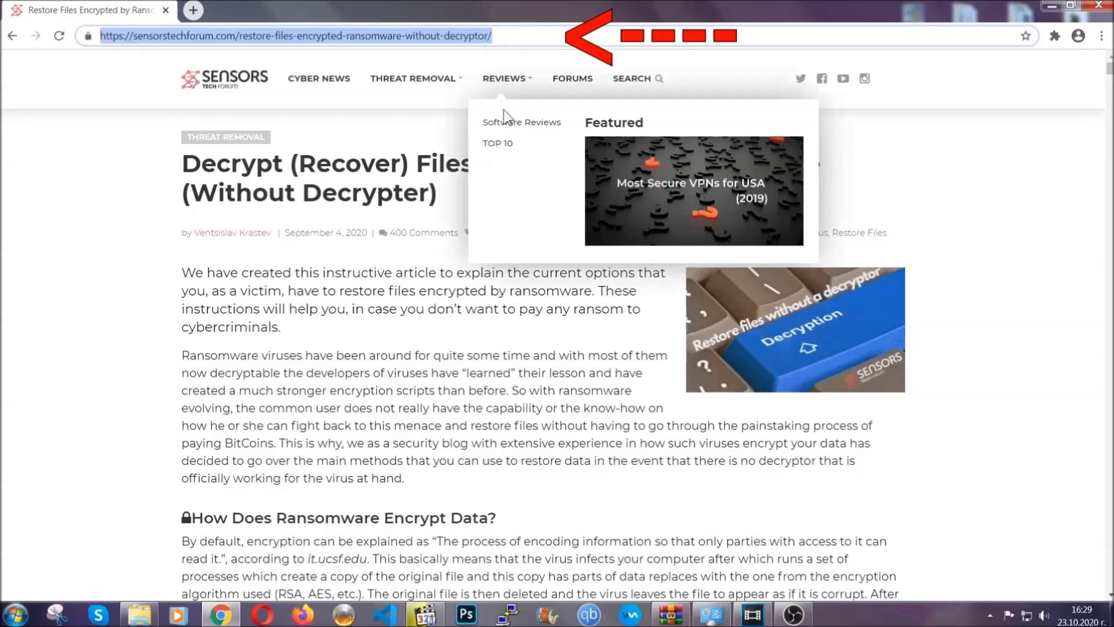
scroll(573, 316, "down", 3)
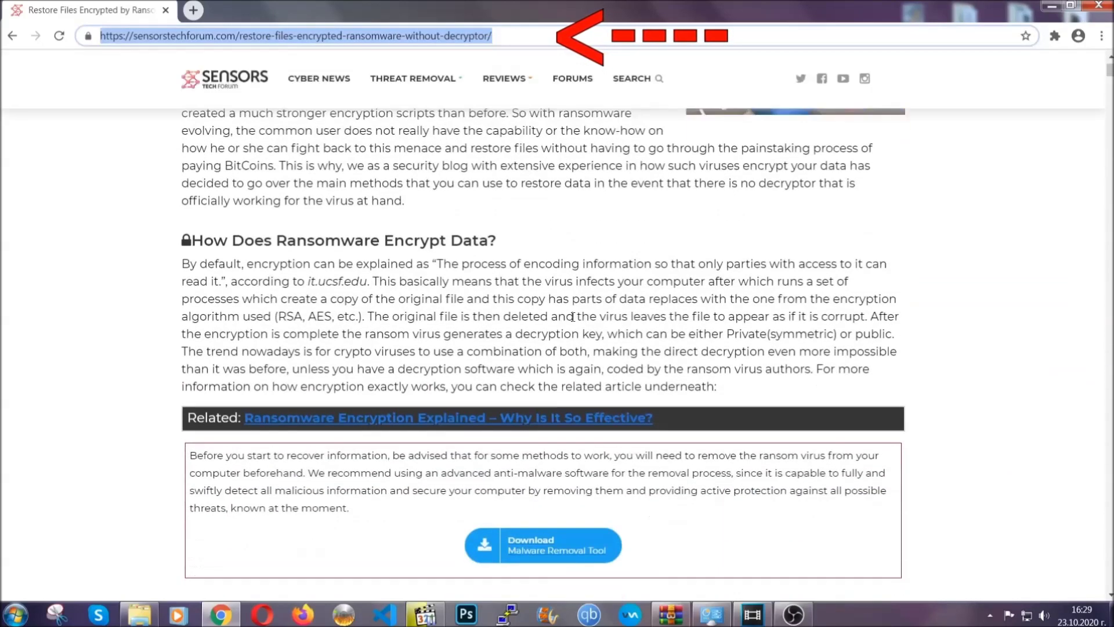
scroll(573, 316, "down", 1)
scroll(573, 317, "down", 2)
scroll(573, 318, "down", 2)
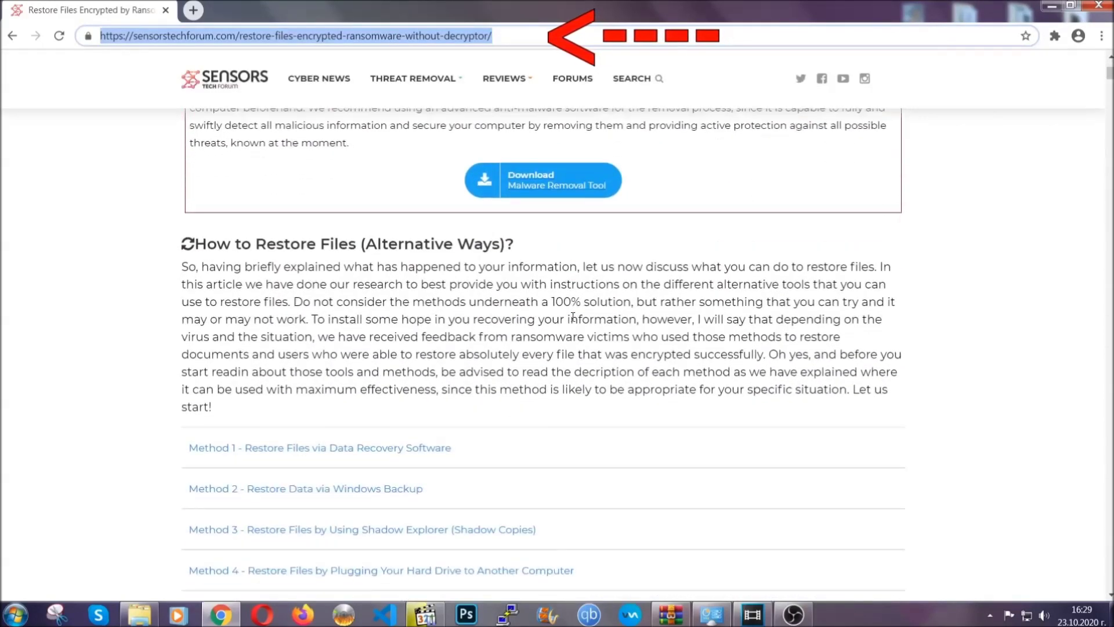
scroll(573, 319, "down", 1)
scroll(574, 322, "down", 2)
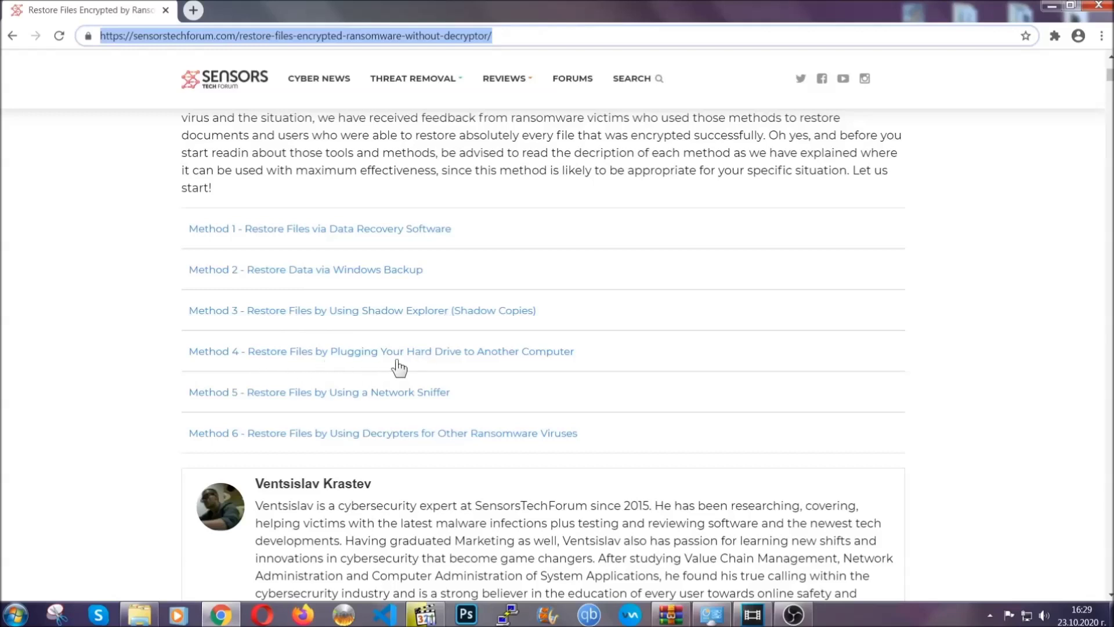
Expand 'Method 2 - Restore Data via Windows Backup' and read its summary
left_click(347, 269)
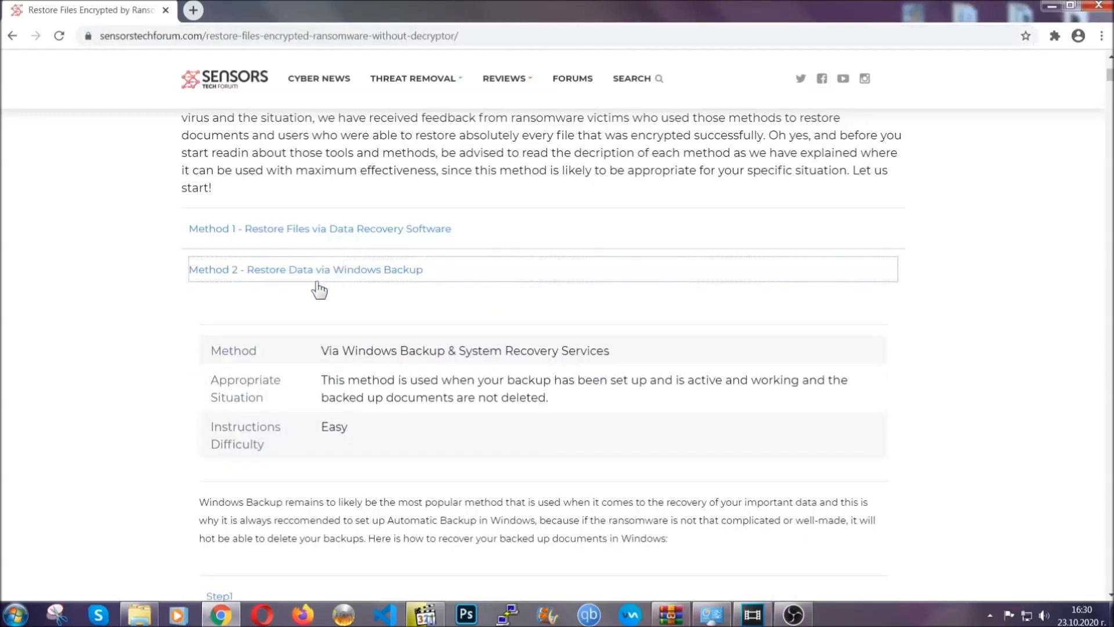
left_click_drag(321, 348, 392, 432)
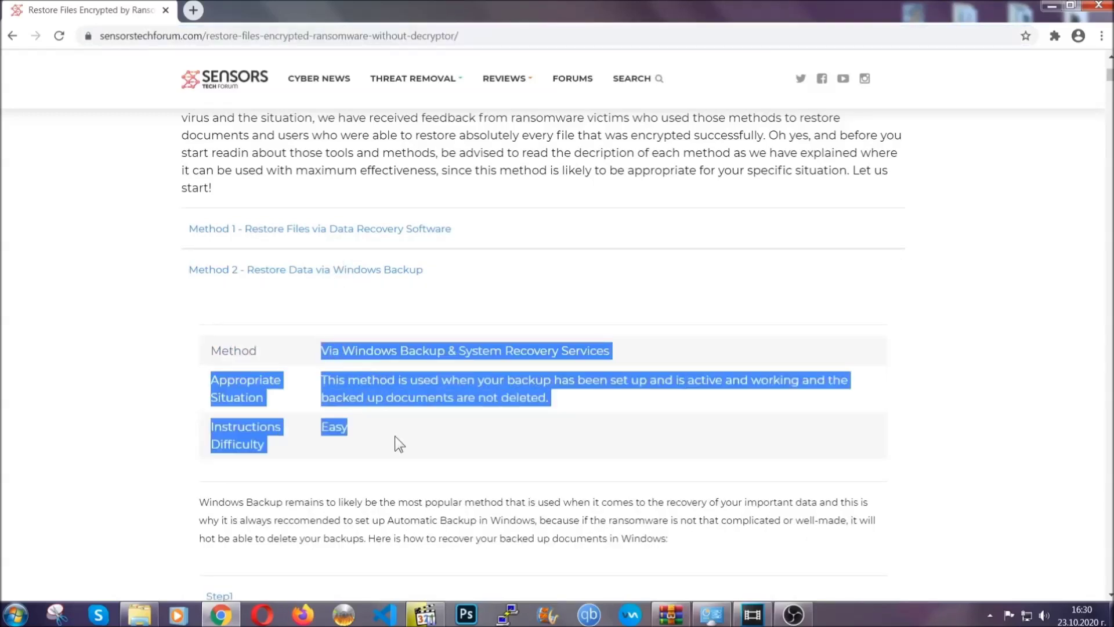
left_click(395, 437)
scroll(398, 432, "down", 3)
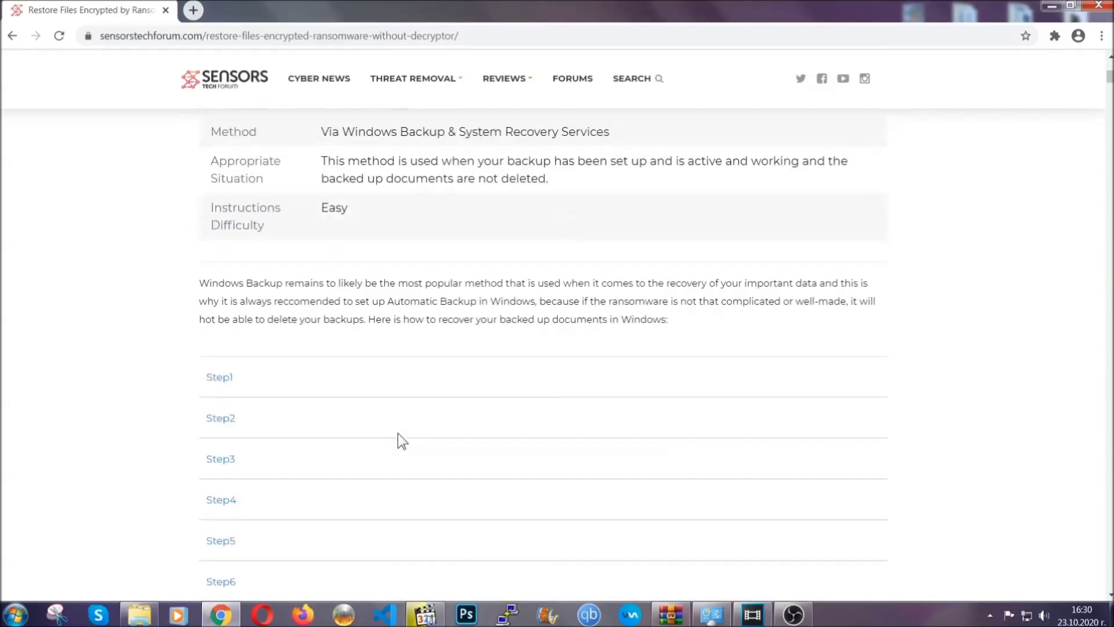
scroll(398, 432, "down", 1)
Expand Method 2's Step1, Step2 and Step3 instructions, then minimize Chrome
left_click(229, 303)
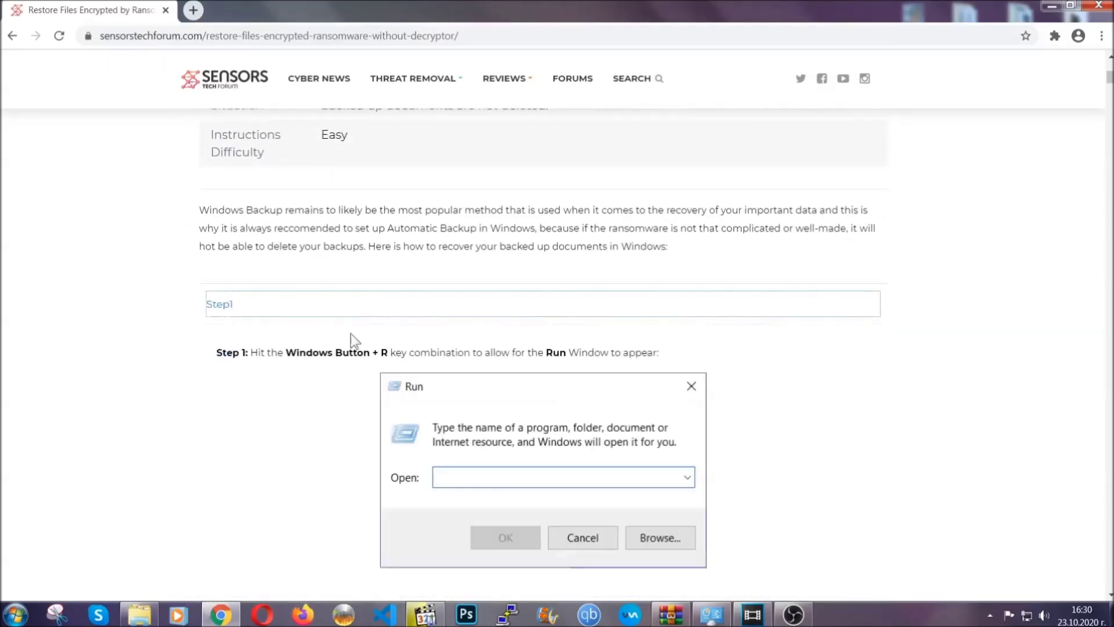
scroll(523, 360, "down", 3)
left_click(261, 367)
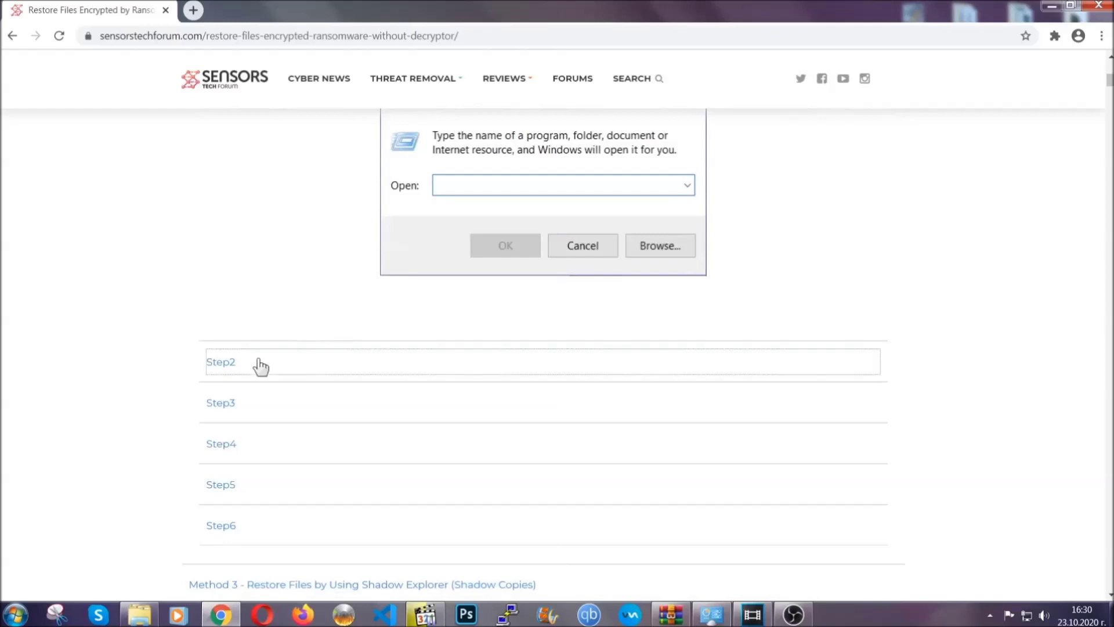
scroll(462, 369, "down", 3)
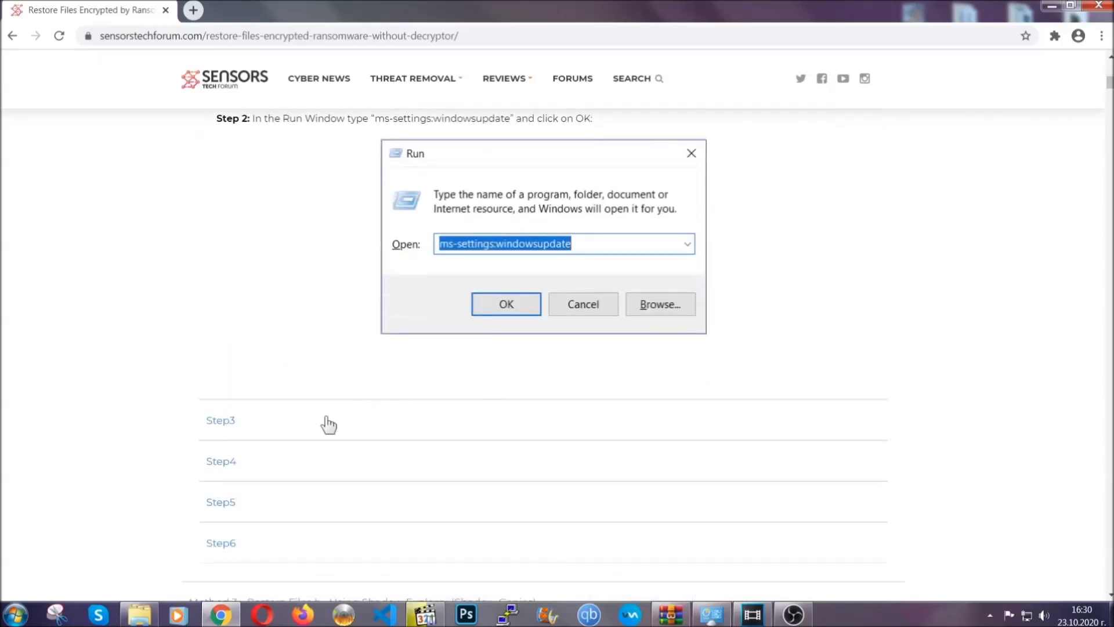
left_click(329, 424)
scroll(355, 406, "down", 2)
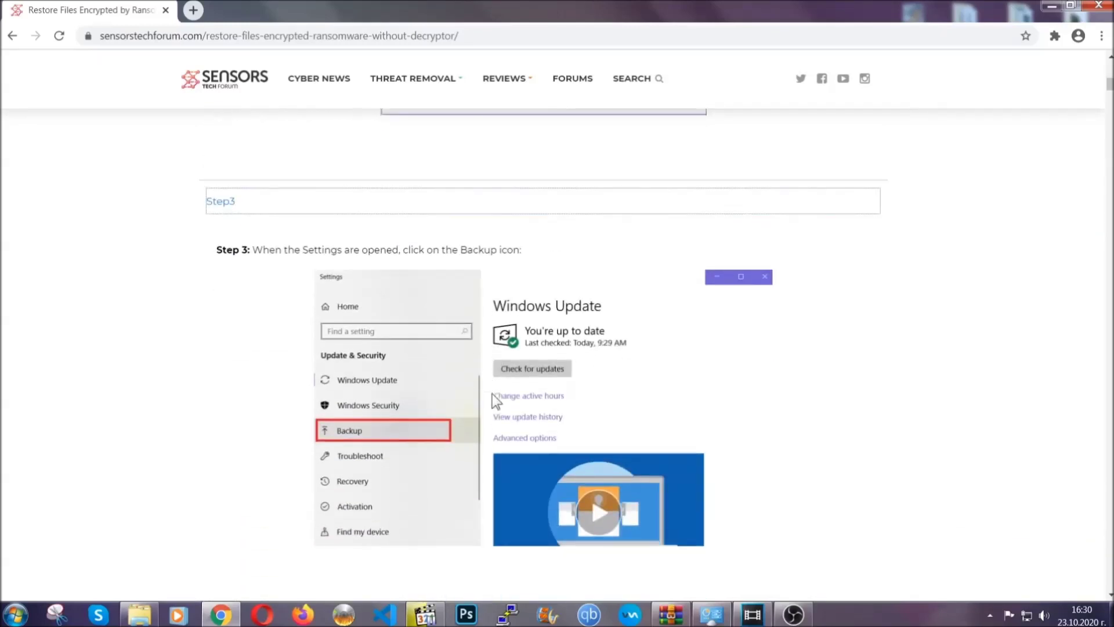
scroll(492, 394, "down", 2)
scroll(491, 397, "down", 1)
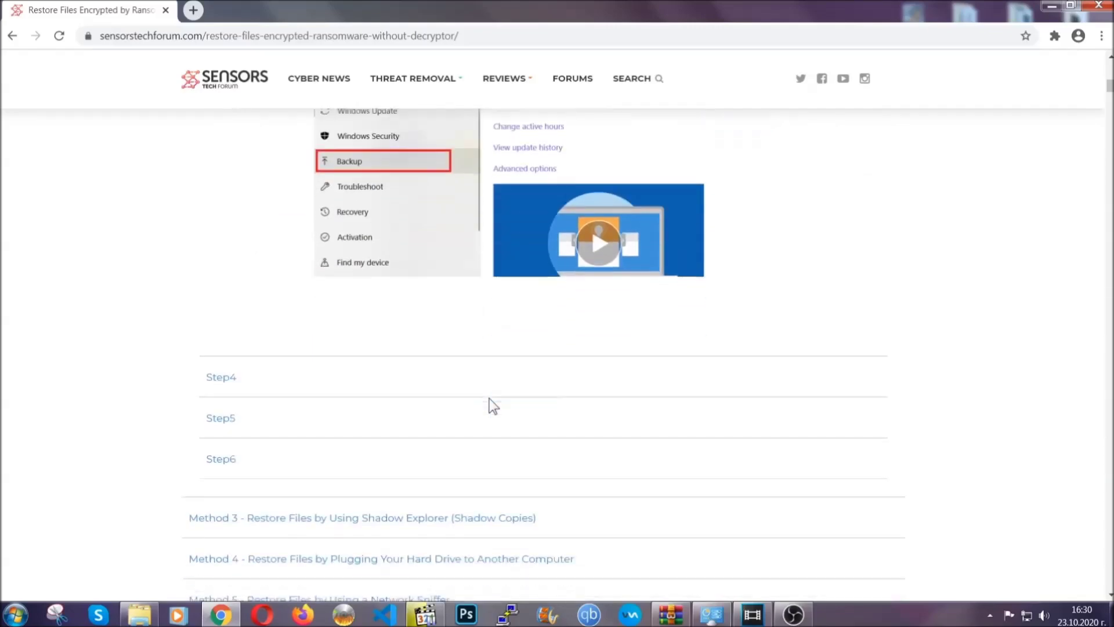
scroll(489, 400, "down", 1)
scroll(490, 400, "down", 2)
scroll(490, 400, "down", 2)
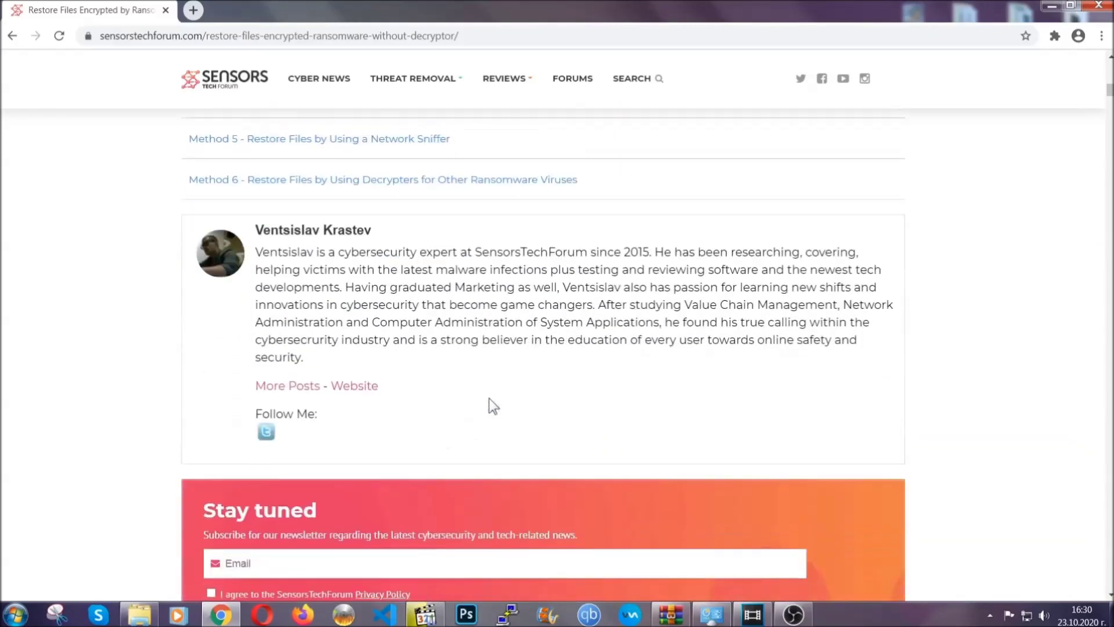
scroll(490, 406, "up", 3)
scroll(489, 406, "up", 5)
scroll(489, 417, "up", 5)
scroll(487, 416, "up", 5)
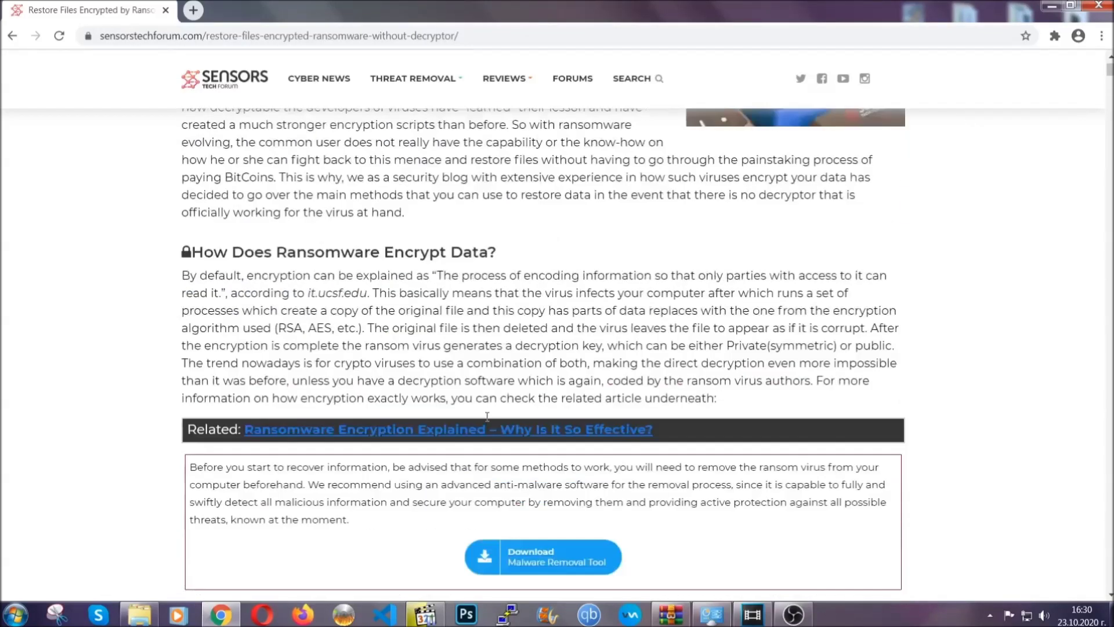
scroll(487, 417, "up", 3)
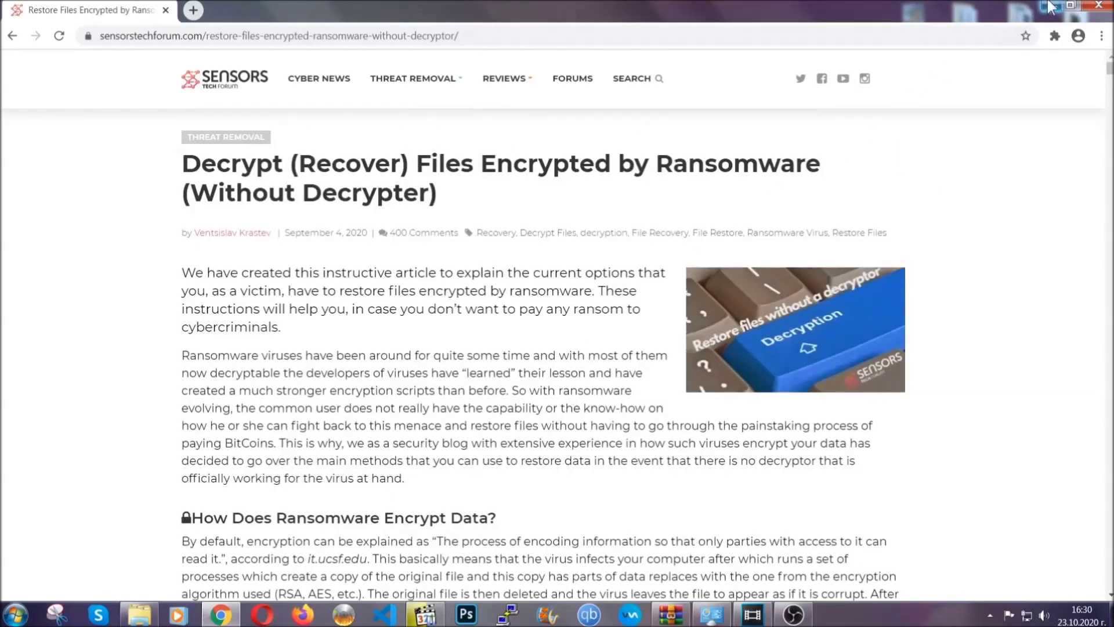
left_click(1051, 7)
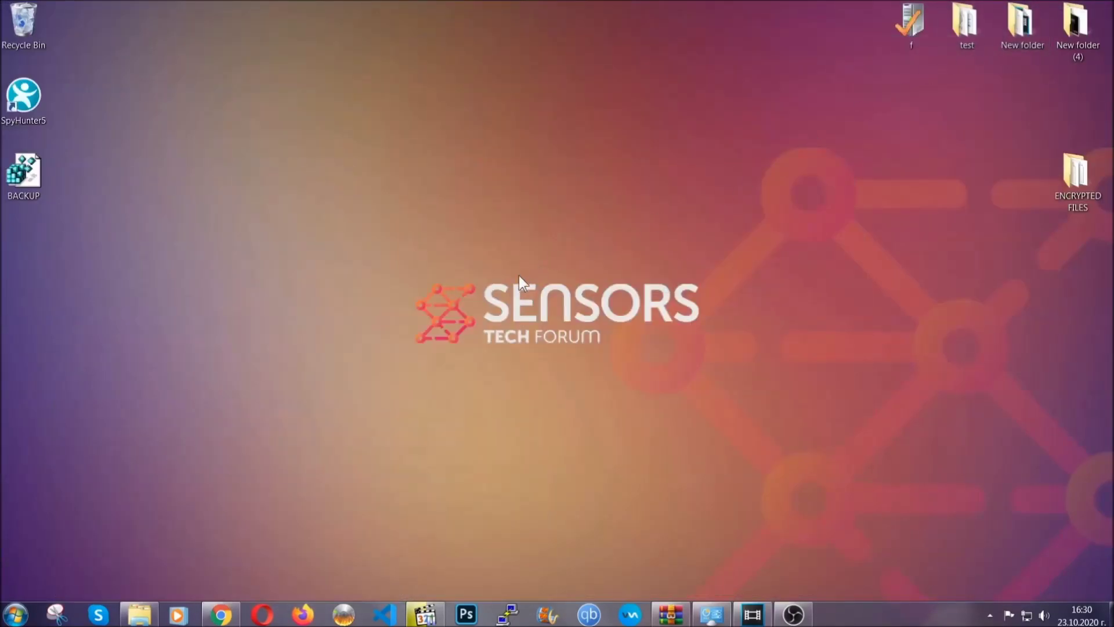